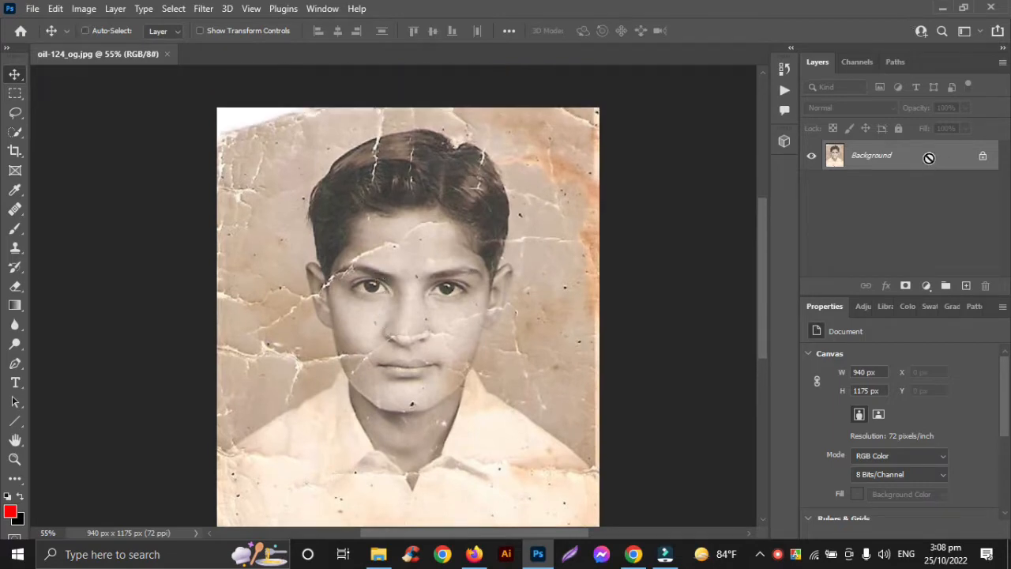
Step: Duplicate the Background layer twice to work on a copy of the photo
key("ctrl+j")
key("ctrl+j")
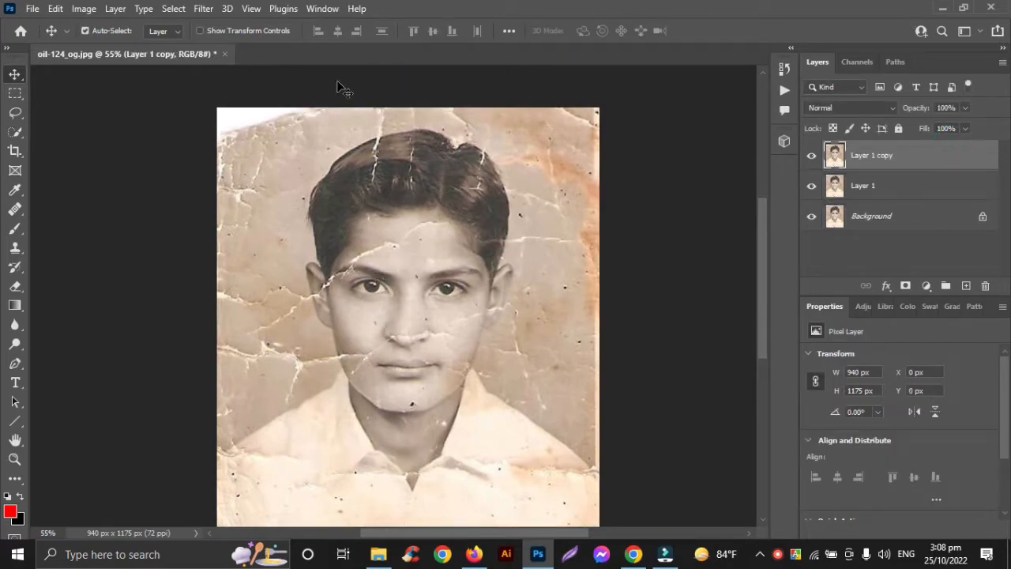
Step: Marquee the torn upper-left corner of the photo, about 313 x 92 px, fill it with Content-Aware, and deselect
left_click(15, 93)
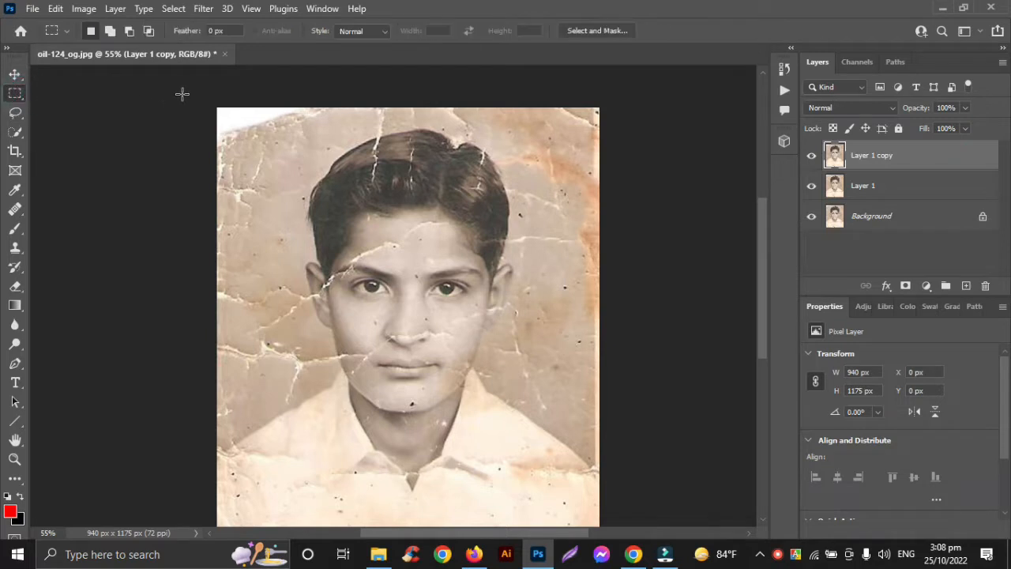
left_click_drag(207, 99, 345, 145)
left_click(56, 8)
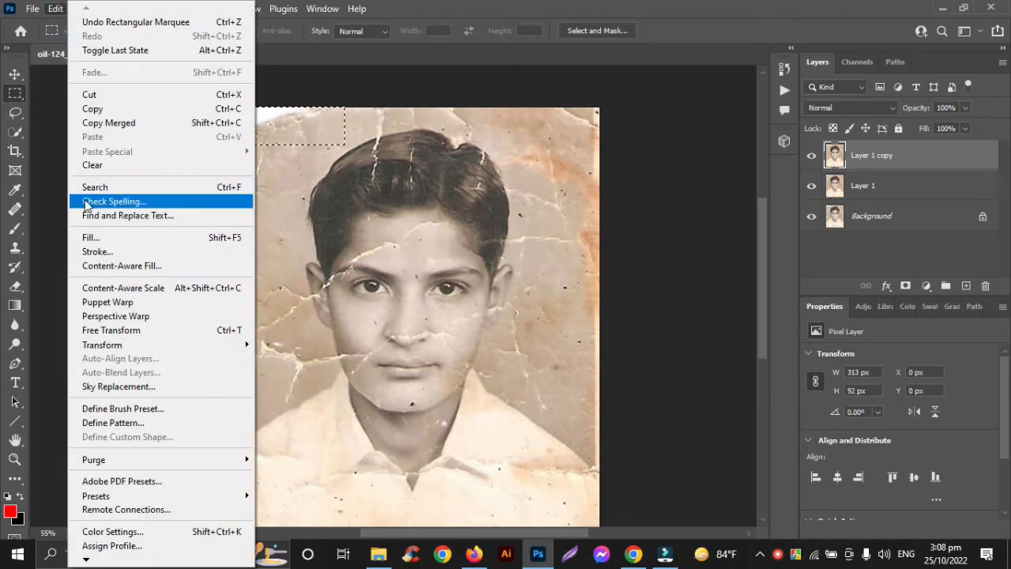
left_click(90, 237)
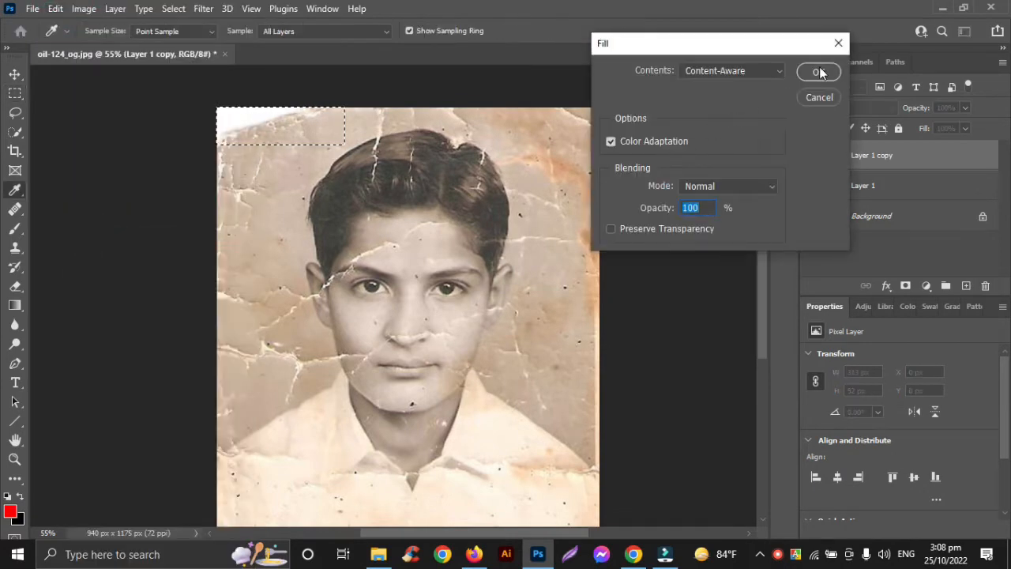
left_click(821, 72)
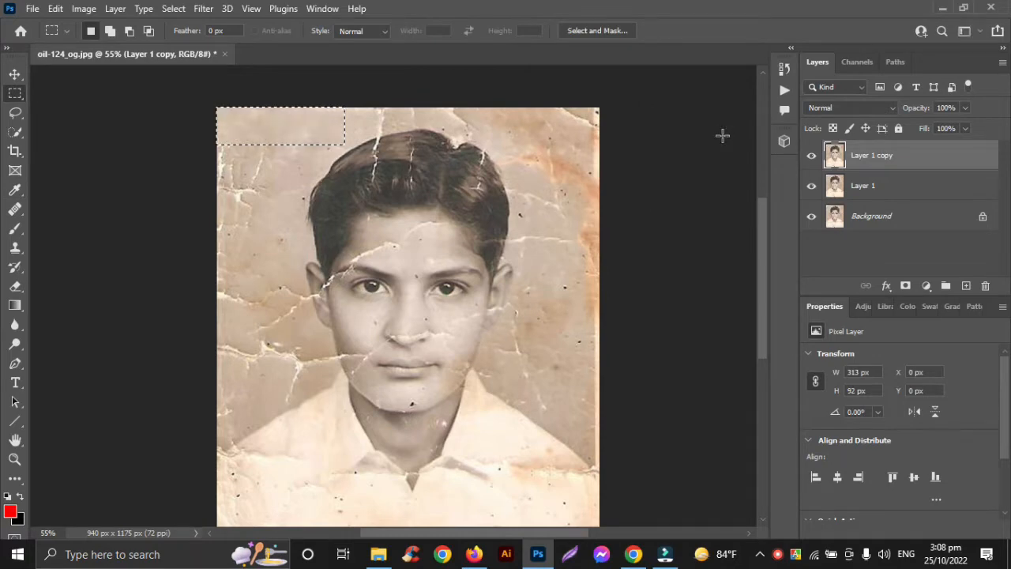
left_click(14, 74)
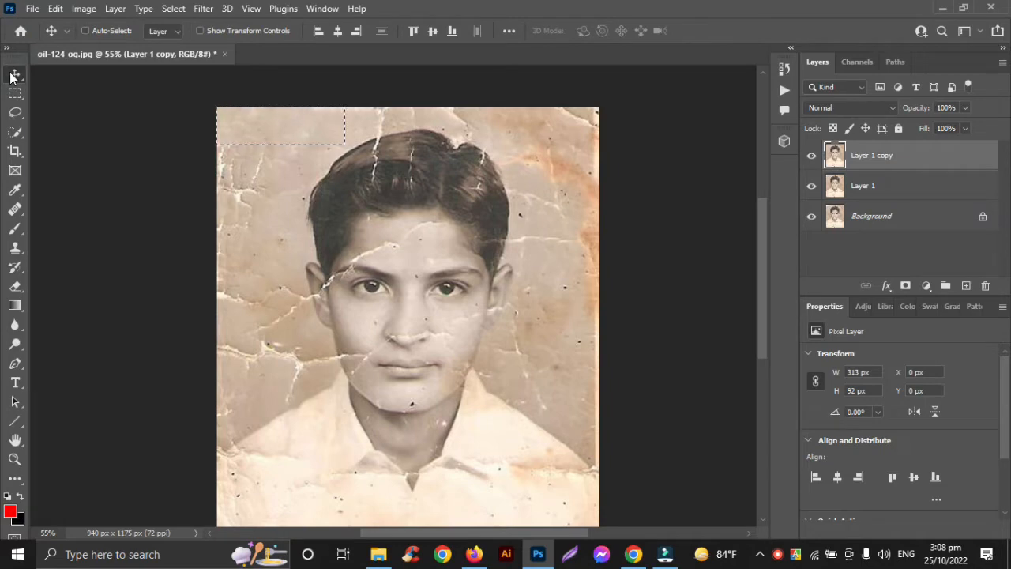
key("ctrl+d")
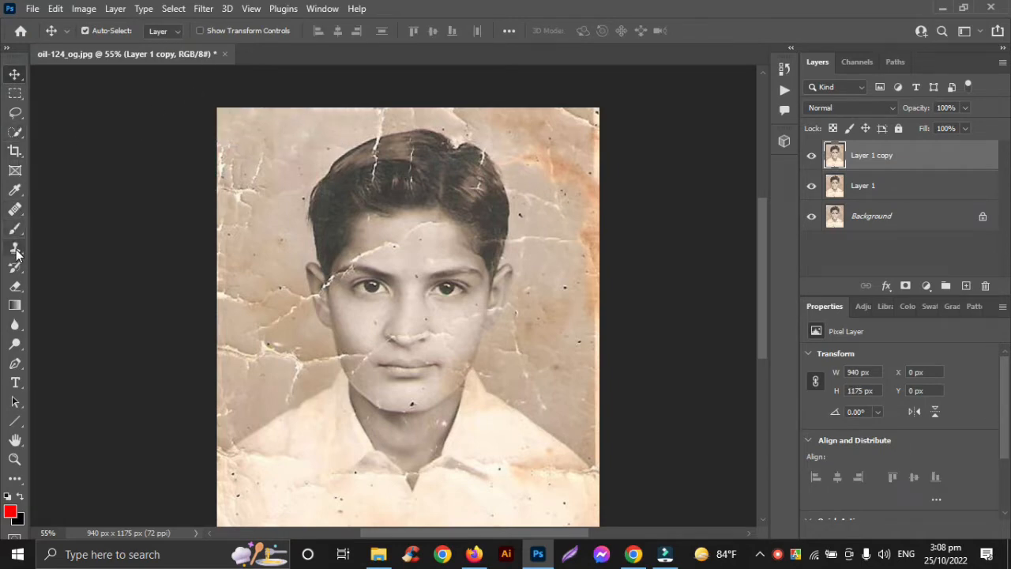
Step: Lasso the cracked background along the photo's left edge, about 202 x 627 px, and try a Content-Aware fill on it
left_click(15, 113)
mouse_move(218, 137)
left_mouse_down()
mouse_move(256, 142)
mouse_move(288, 162)
left_mouse_up()
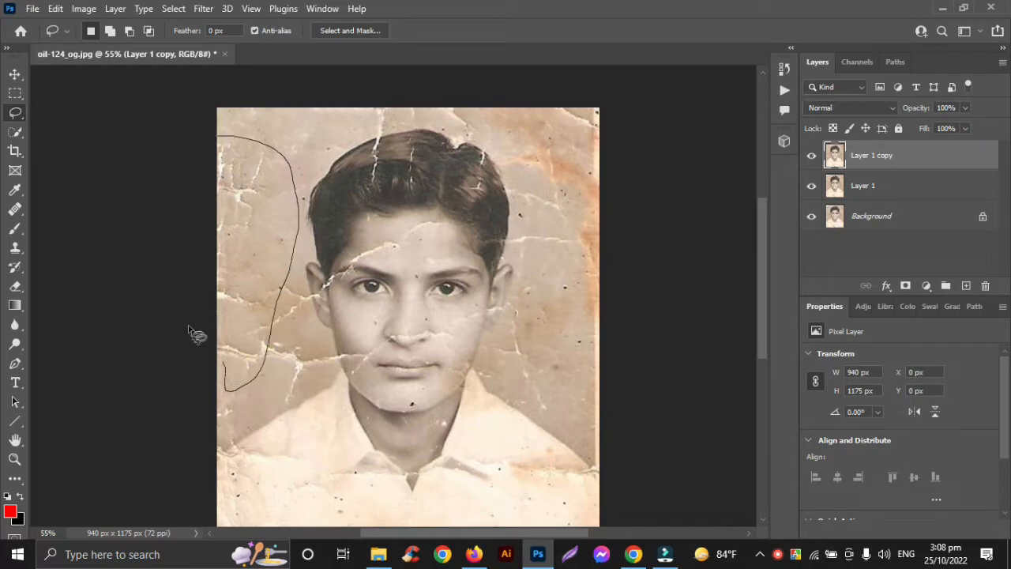
left_click_drag(190, 329, 79, 184)
left_click(55, 8)
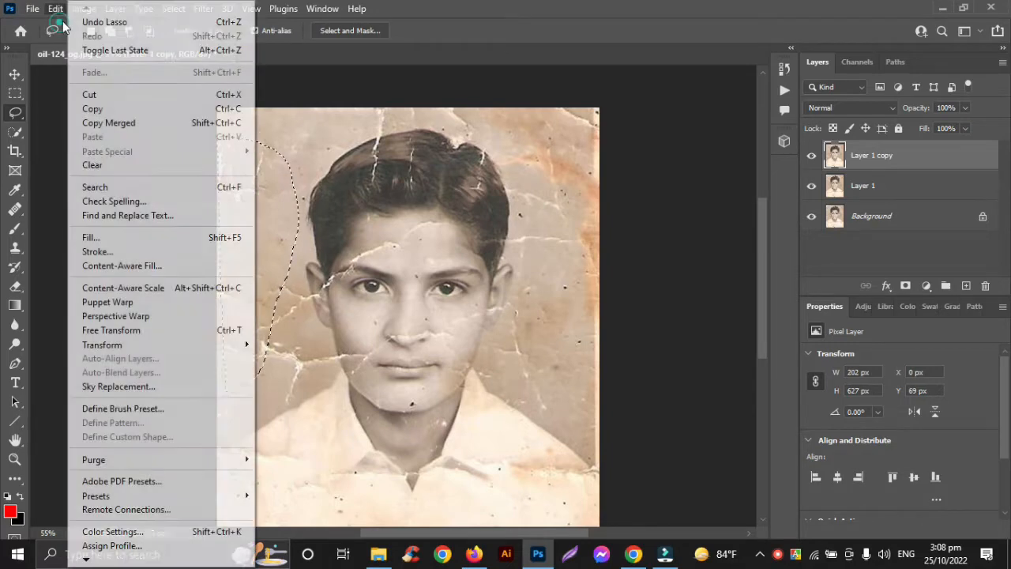
left_click(114, 237)
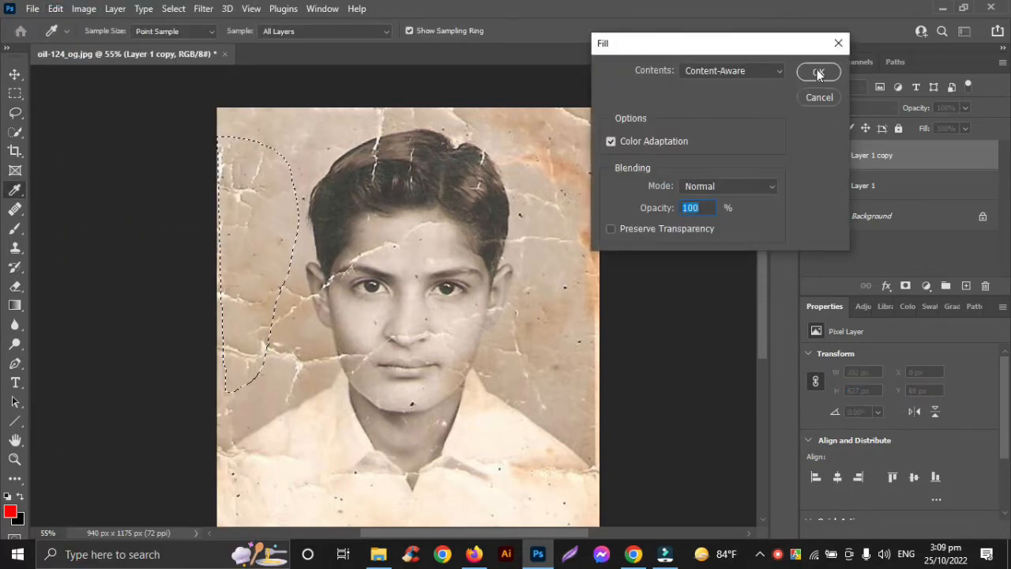
left_click(817, 71)
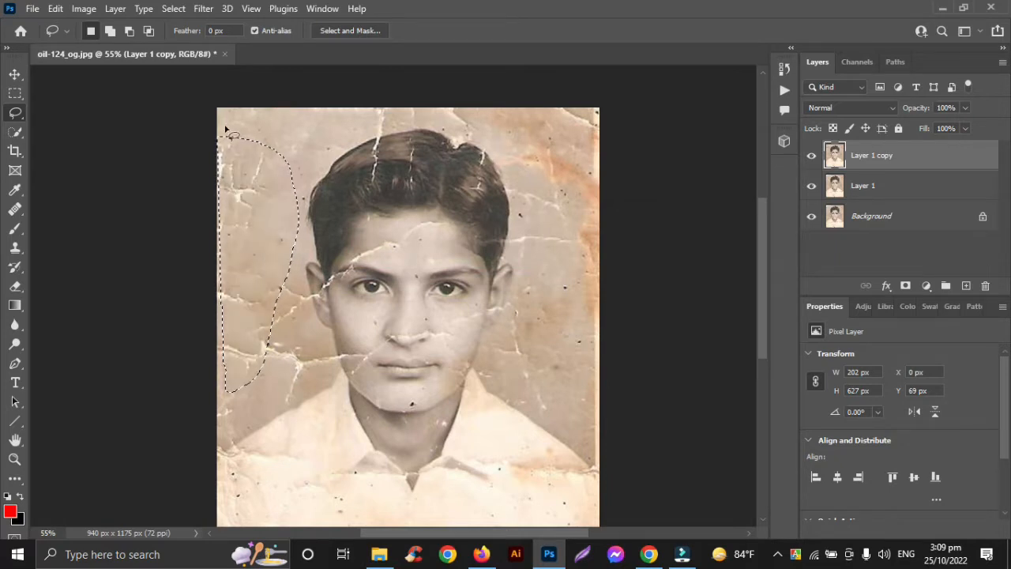
Step: Shift the lasso selection to X -57 px, Y 36 px, fill it with Content-Aware, and deselect
left_click_drag(239, 144, 215, 132)
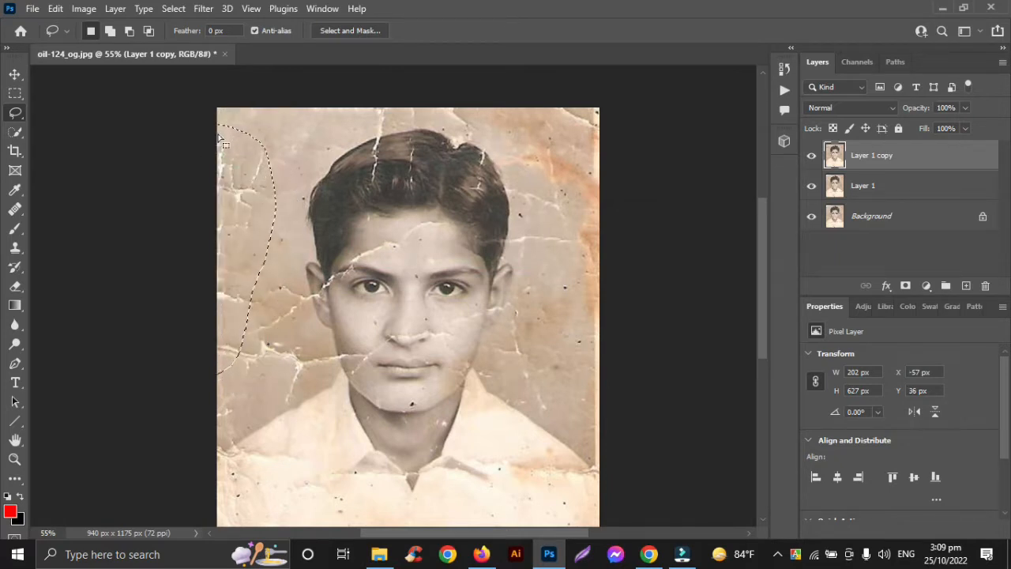
left_click(56, 9)
left_click(111, 245)
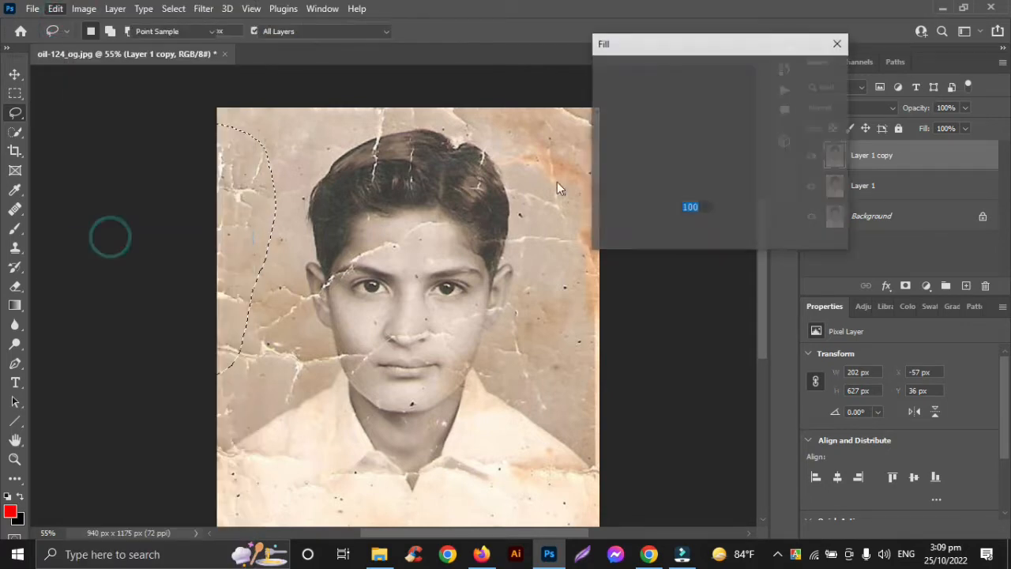
left_click(816, 72)
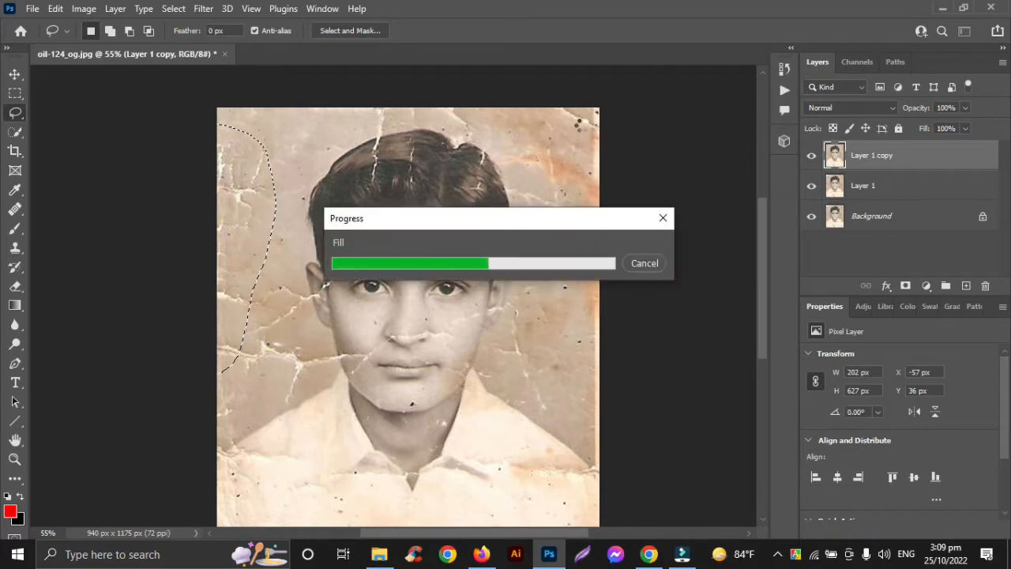
left_click(309, 136)
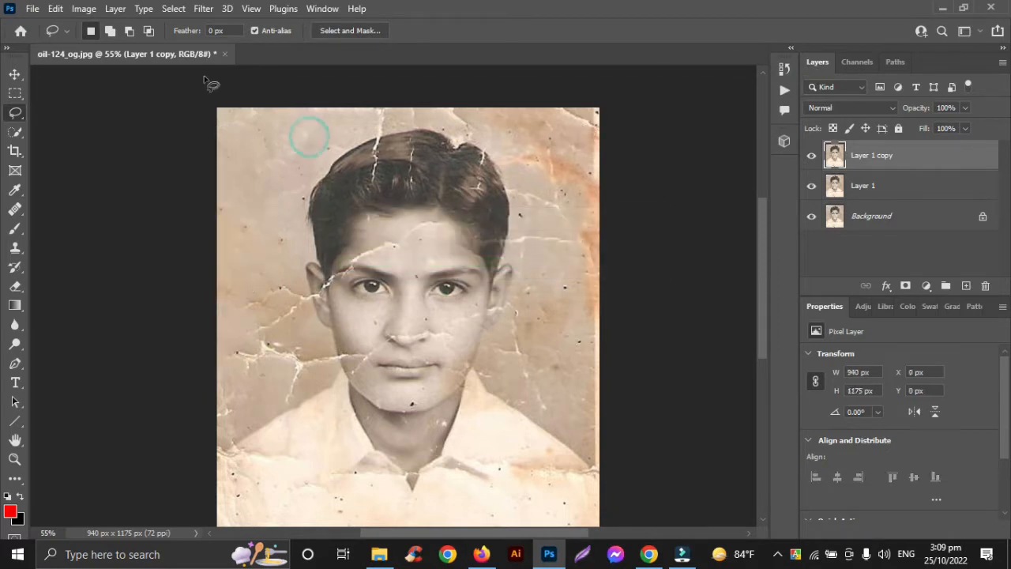
Step: With the Clone Stamp at size 60, cover the cracks in the background beside the ear on the left with clean texture
left_click(16, 74)
left_click(15, 248)
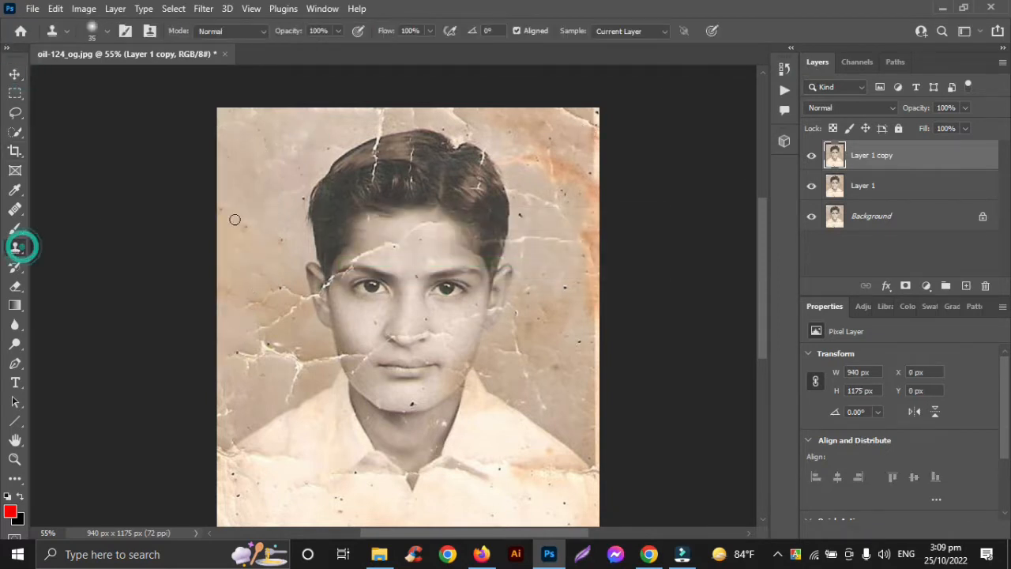
left_click(242, 139, "alt")
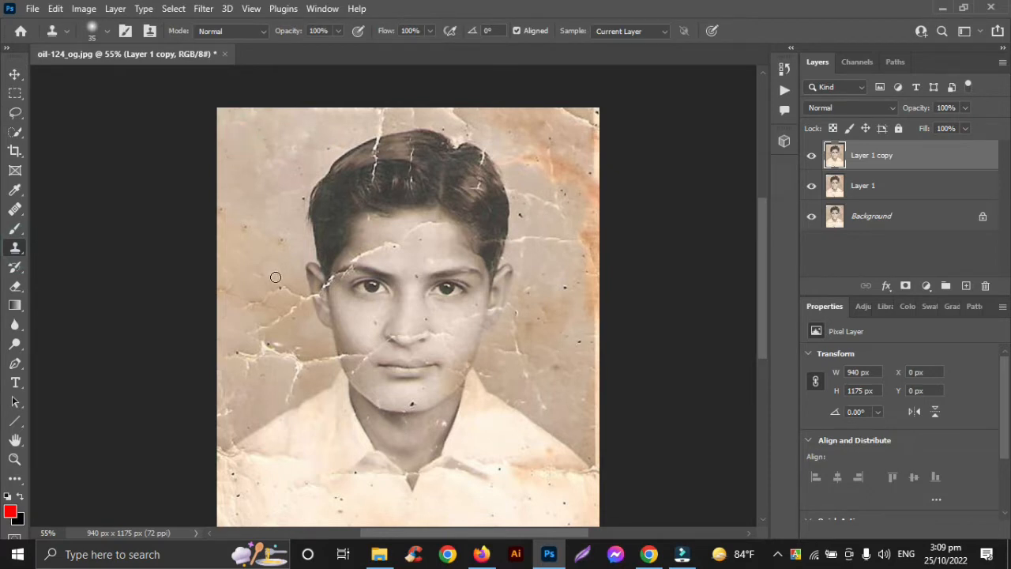
left_click(279, 290)
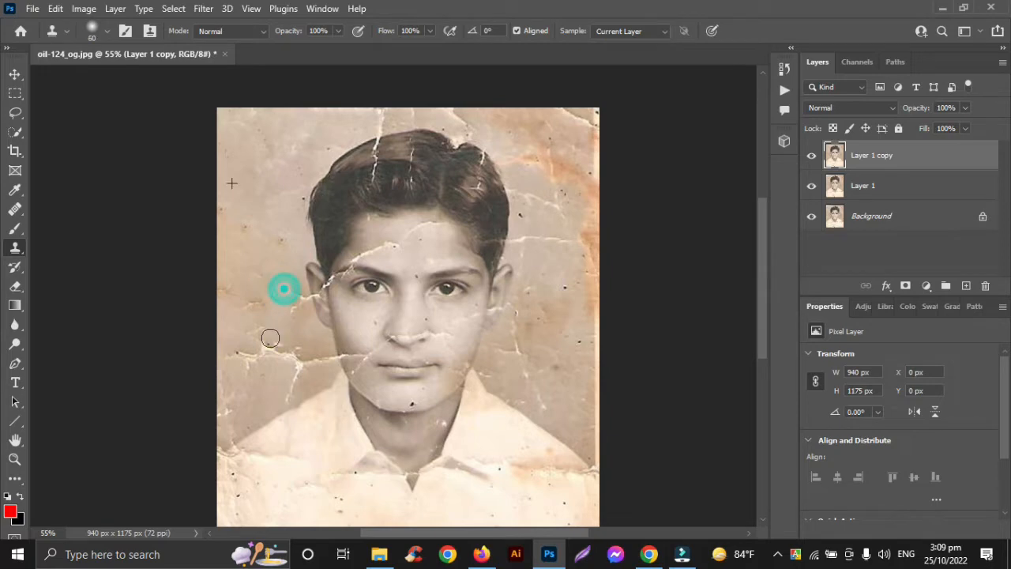
scroll(270, 336, "up", 2)
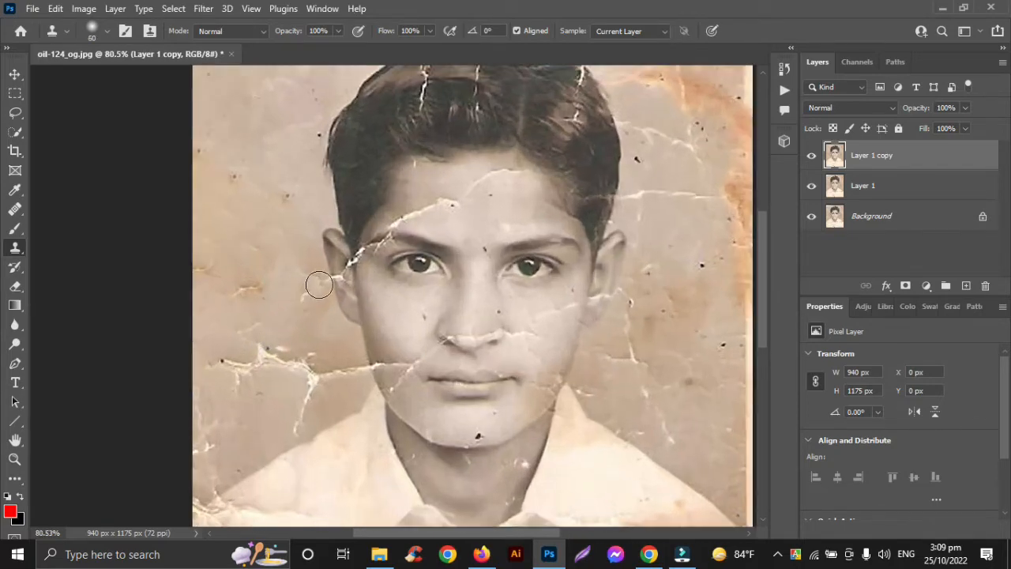
left_click_drag(313, 292, 286, 340)
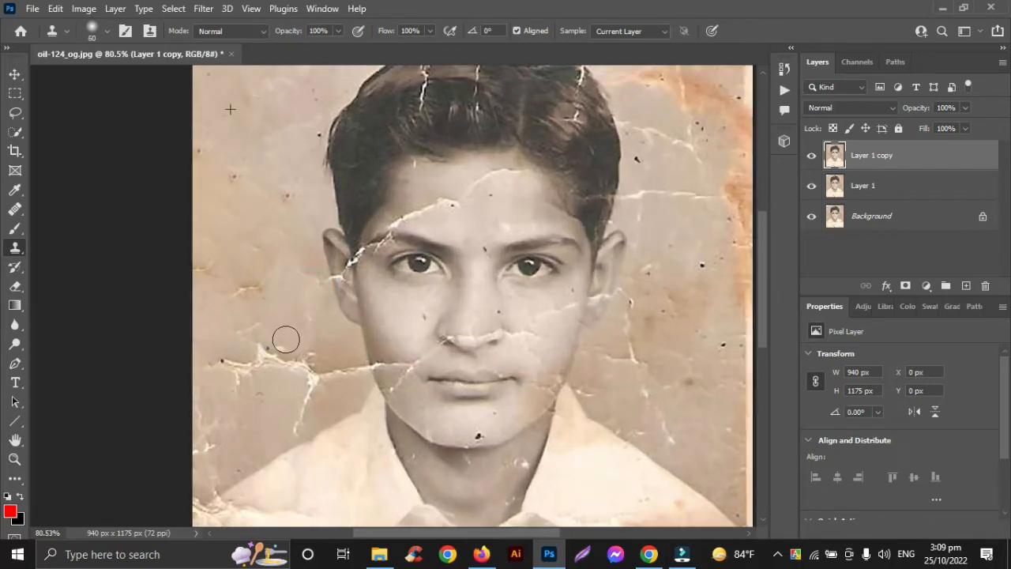
left_click(245, 296)
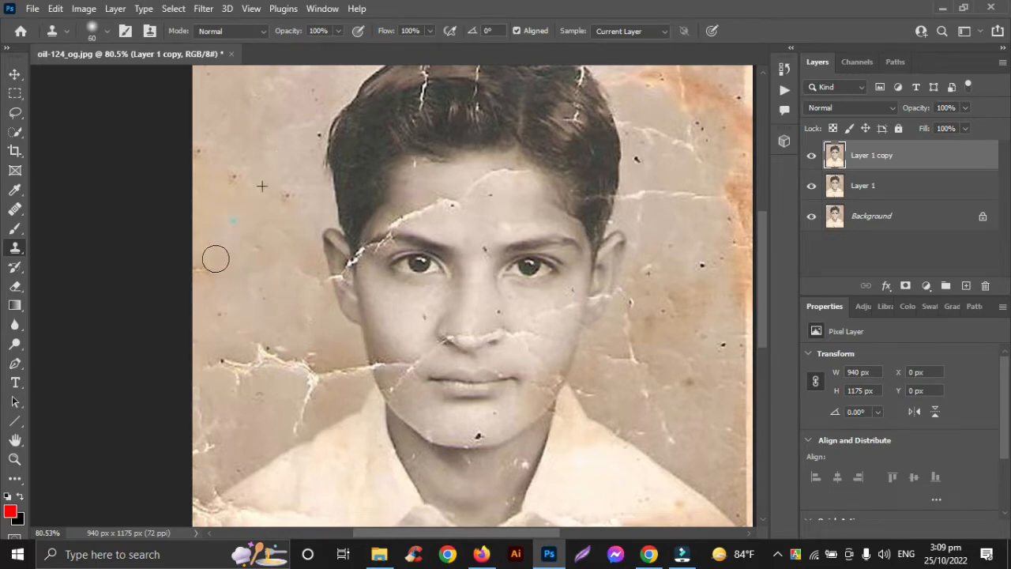
Step: Clone clean background over the edge crack and dark spots in the area left of the head
left_click_drag(216, 259, 202, 276)
left_click(222, 271, "alt")
left_click_drag(234, 168, 234, 178)
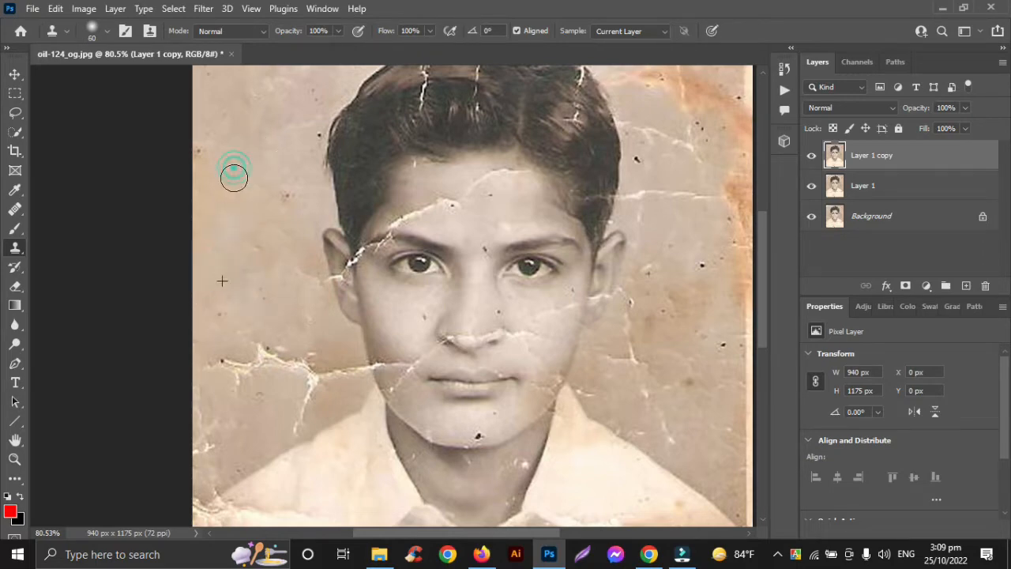
left_click(234, 178)
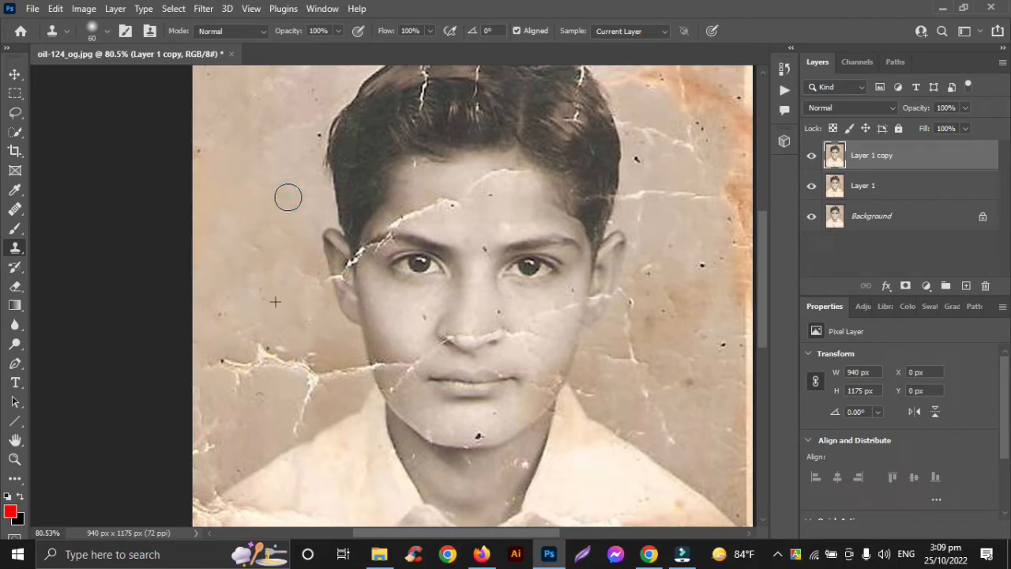
left_click(263, 186)
left_click(224, 160, "alt")
left_click(276, 225, "alt")
Step: Clone out the crack above the hair and the damage along the photo's top edge
scroll(203, 153, "up", 3)
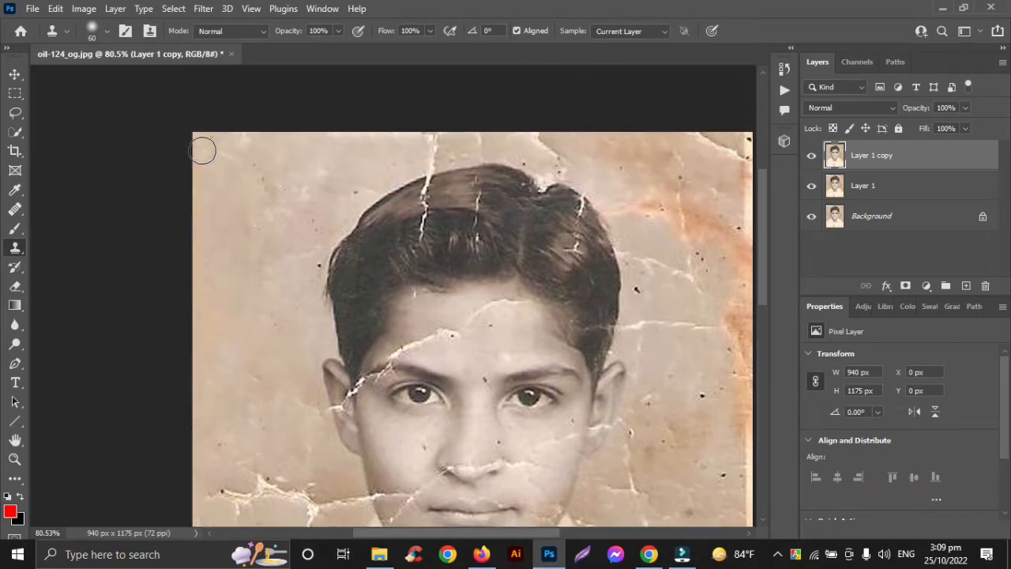
mouse_move(409, 151)
left_mouse_down()
mouse_move(445, 149)
mouse_move(422, 158)
mouse_move(424, 176)
left_mouse_up()
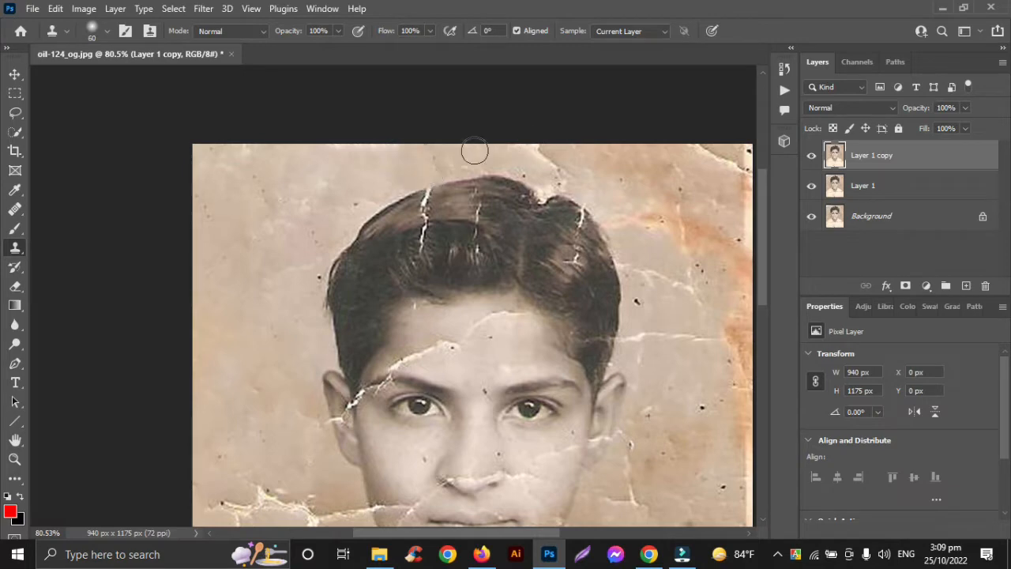
left_click_drag(475, 150, 533, 153)
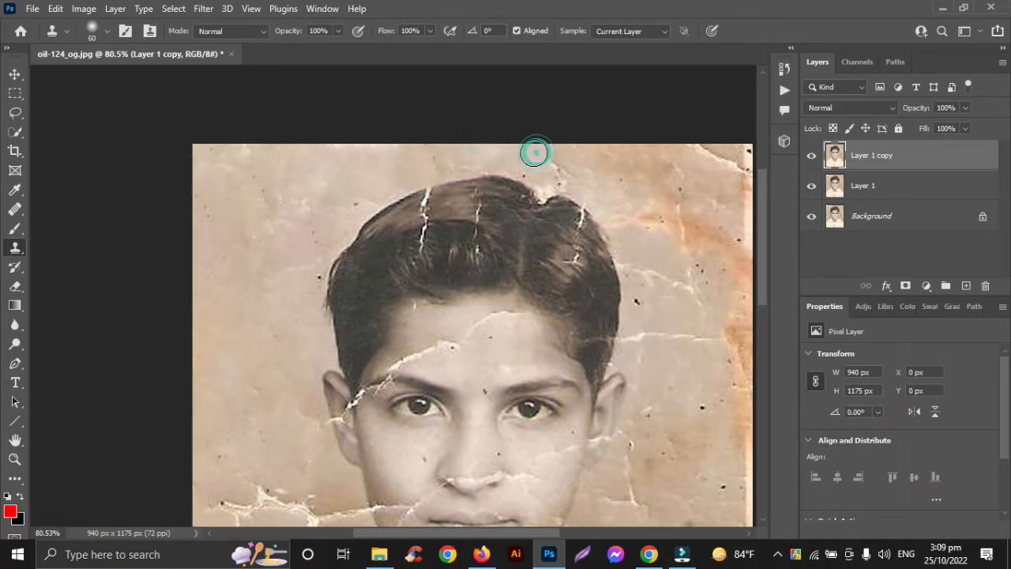
scroll(594, 204, "right", 5)
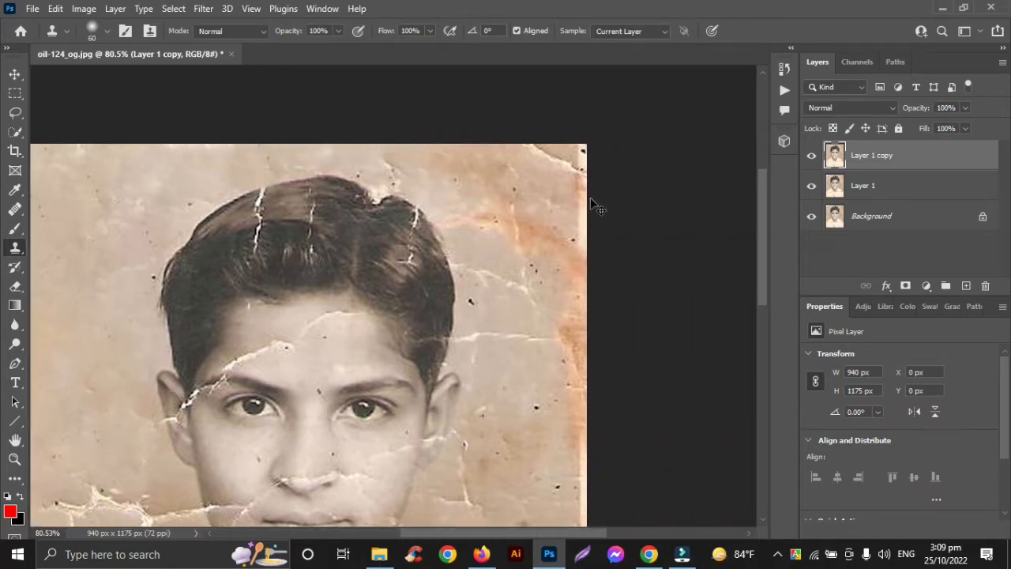
left_click(139, 176, "alt")
mouse_move(394, 163)
left_mouse_down()
mouse_move(417, 163)
mouse_move(394, 165)
left_mouse_up()
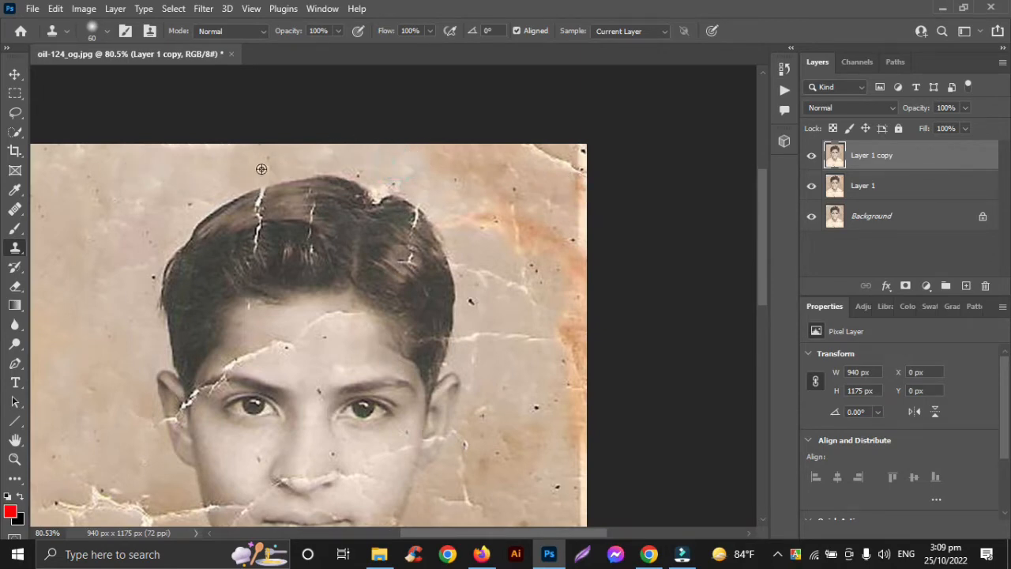
Step: Clone clean background over the upper-right corner crack and the orange stain along the upper right edge
mouse_move(513, 154)
left_mouse_down()
mouse_move(577, 152)
mouse_move(564, 161)
mouse_move(585, 171)
left_mouse_up()
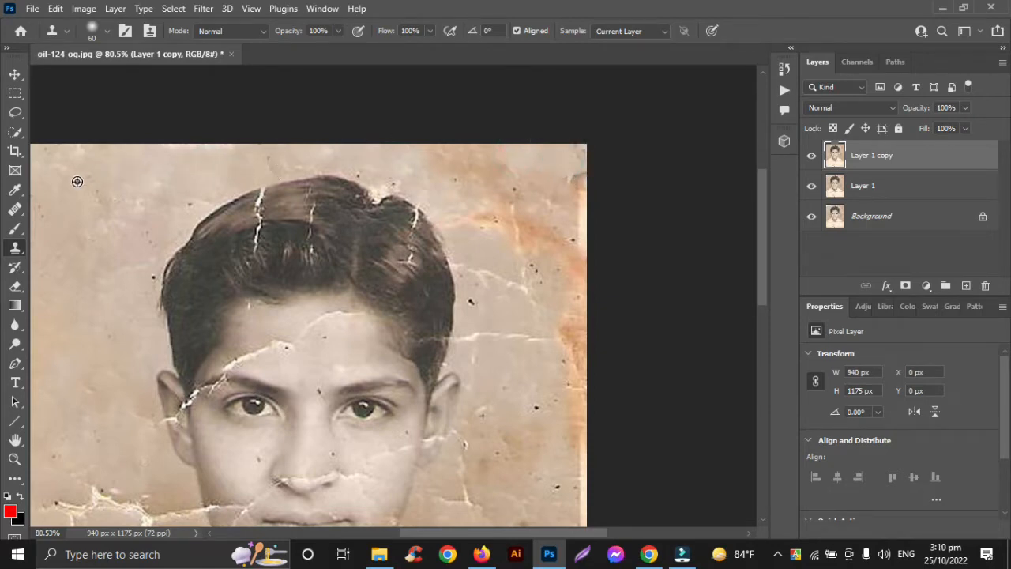
left_click_drag(575, 218, 575, 230)
left_click_drag(556, 175, 576, 279)
left_click_drag(577, 232, 577, 280)
left_click_drag(548, 208, 537, 261)
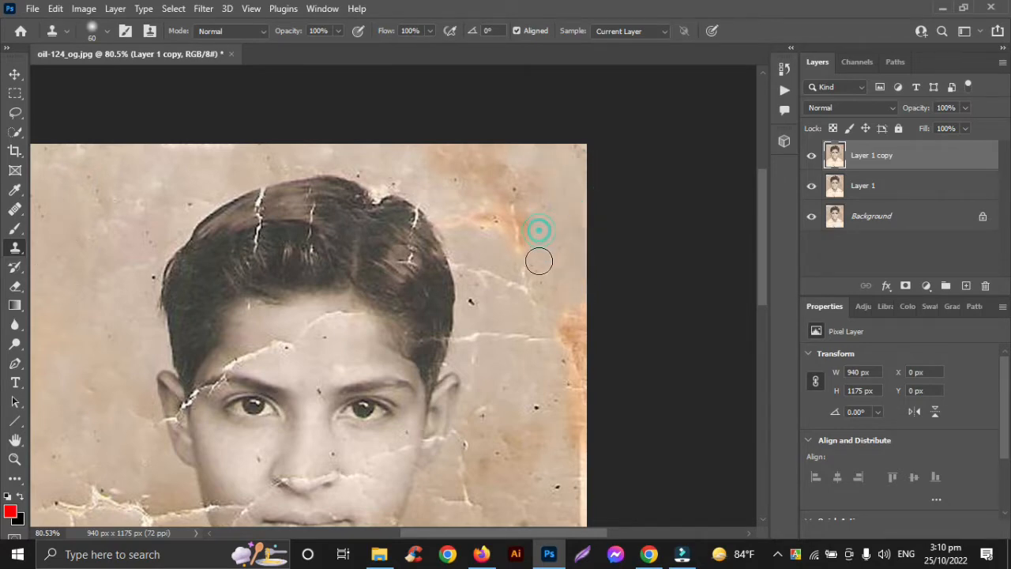
Step: Clone clean background over the remaining orange stains between the hair and the upper-right corner
scroll(540, 267, "left", 2)
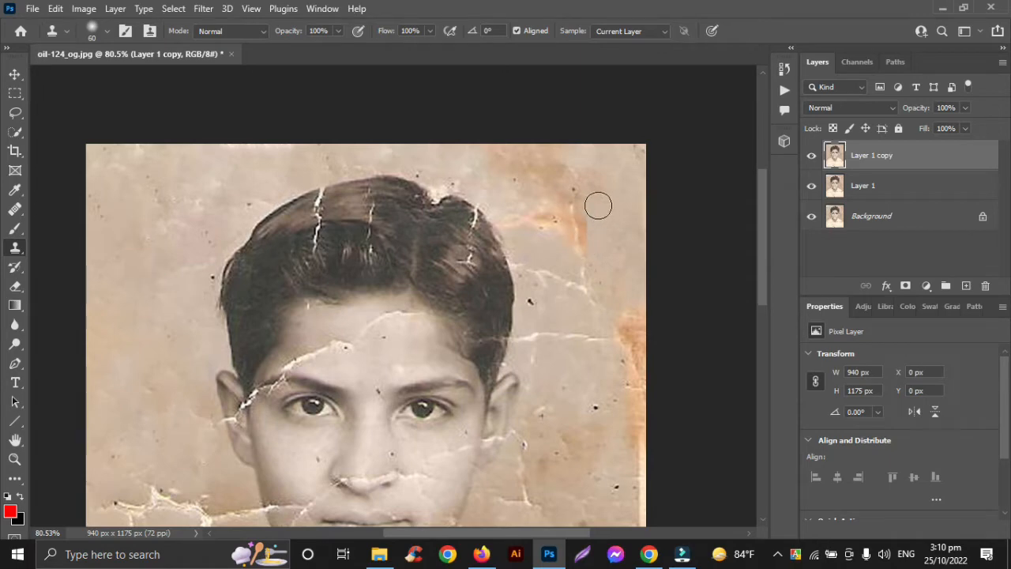
left_click_drag(584, 176, 576, 239)
left_click_drag(563, 195, 575, 280)
left_click_drag(568, 201, 565, 246)
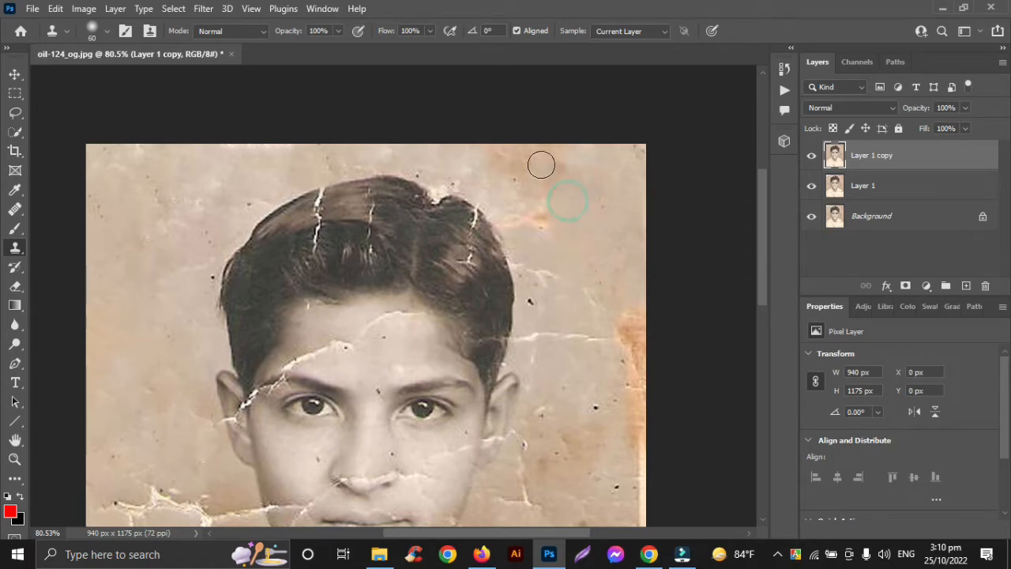
left_click_drag(539, 174, 543, 197)
Step: Clone clean background over the upper part of the orange stain on the photo's right edge
left_click(596, 231, "alt")
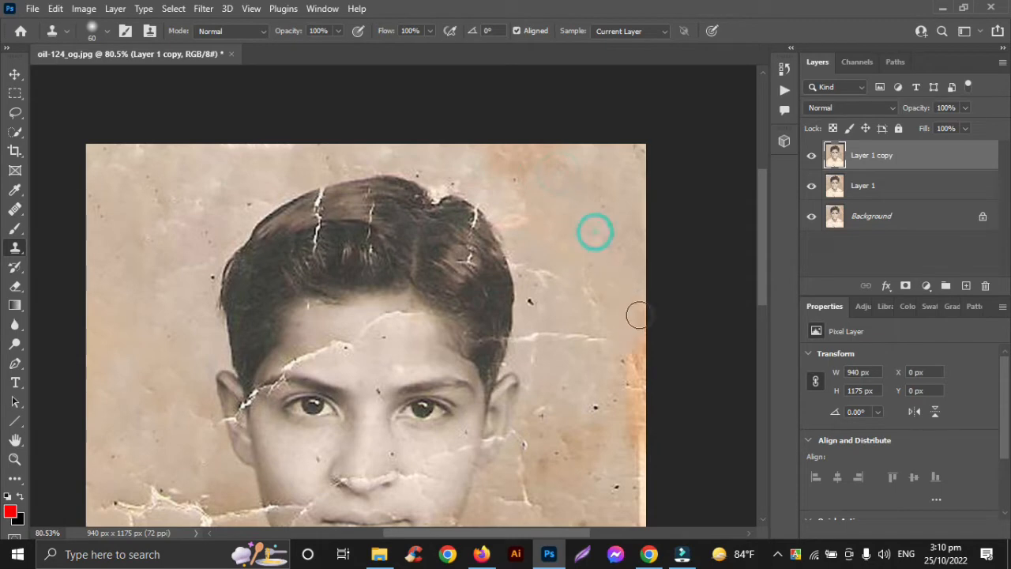
left_click_drag(639, 319, 632, 372)
left_click_drag(630, 336, 625, 366)
Step: Clone clean background over the cracks and dark spot between the right side of the hair and the photo's right edge
scroll(625, 365, "down", 3)
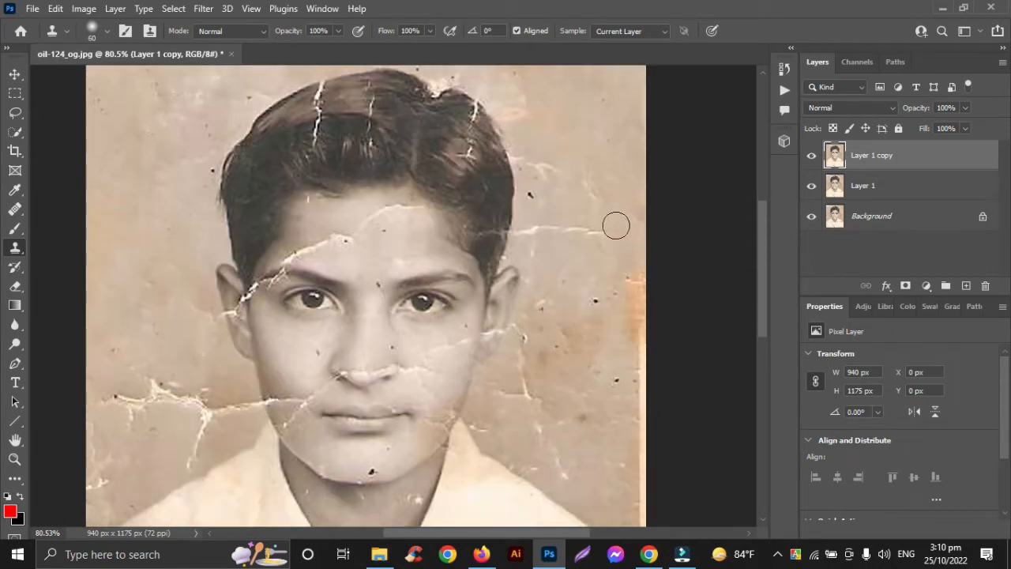
left_click_drag(586, 190, 593, 250)
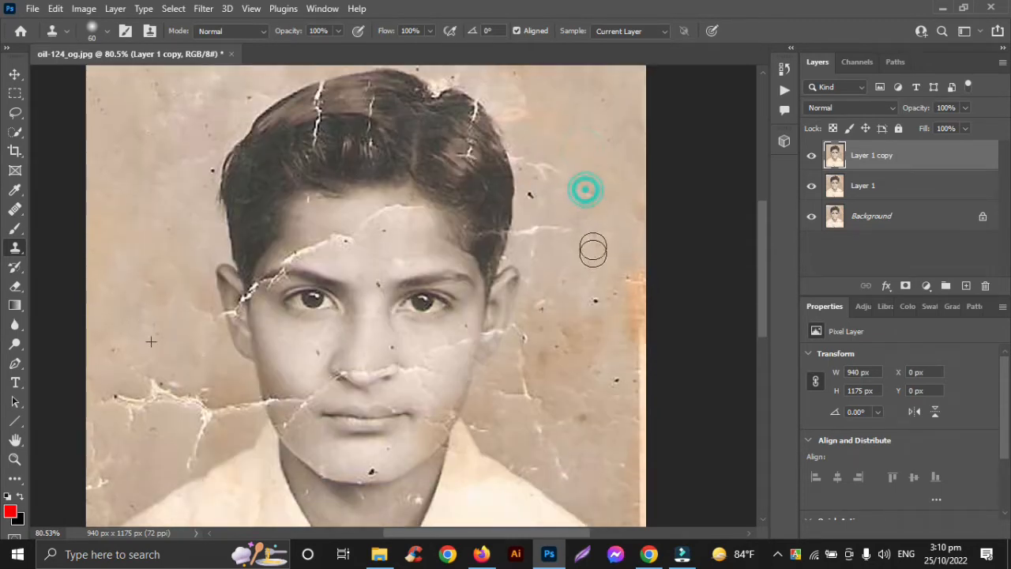
left_click_drag(602, 212, 616, 283)
left_click_drag(624, 192, 632, 272)
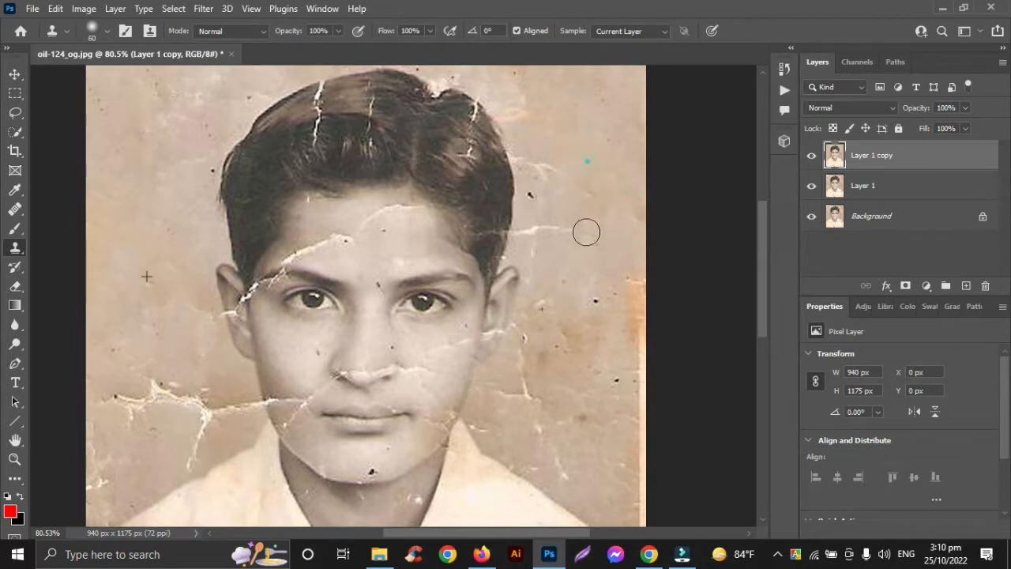
left_click(553, 183)
left_click_drag(546, 182, 543, 243)
left_click_drag(537, 230, 541, 271)
left_click_drag(555, 172, 561, 206)
left_click_drag(580, 235, 572, 275)
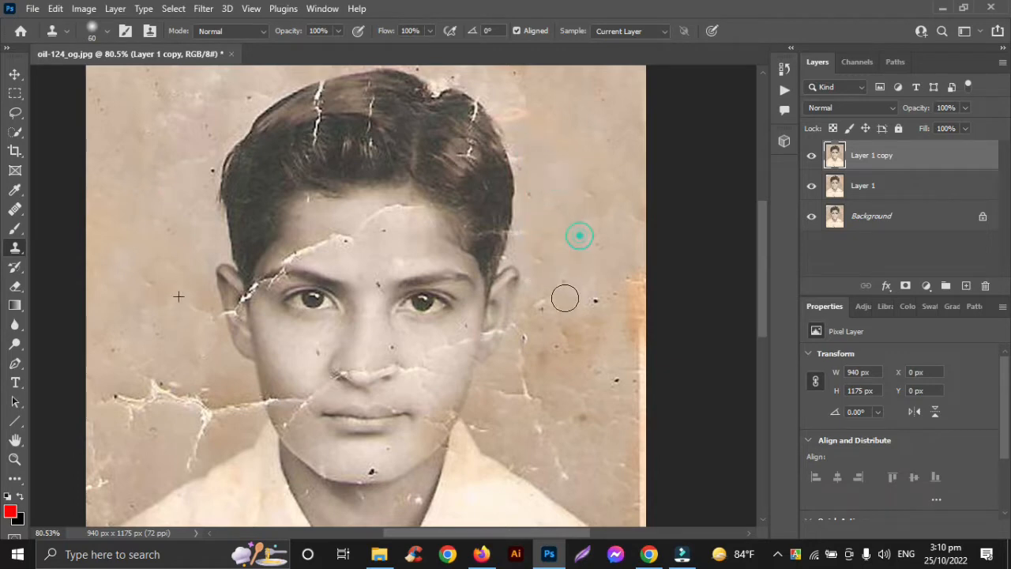
mouse_move(546, 305)
left_mouse_down()
mouse_move(546, 338)
mouse_move(533, 339)
mouse_move(550, 357)
mouse_move(546, 377)
left_mouse_up()
Step: Clone clean background over the branching white crack in the area left of the jaw
scroll(155, 315, "down", 3)
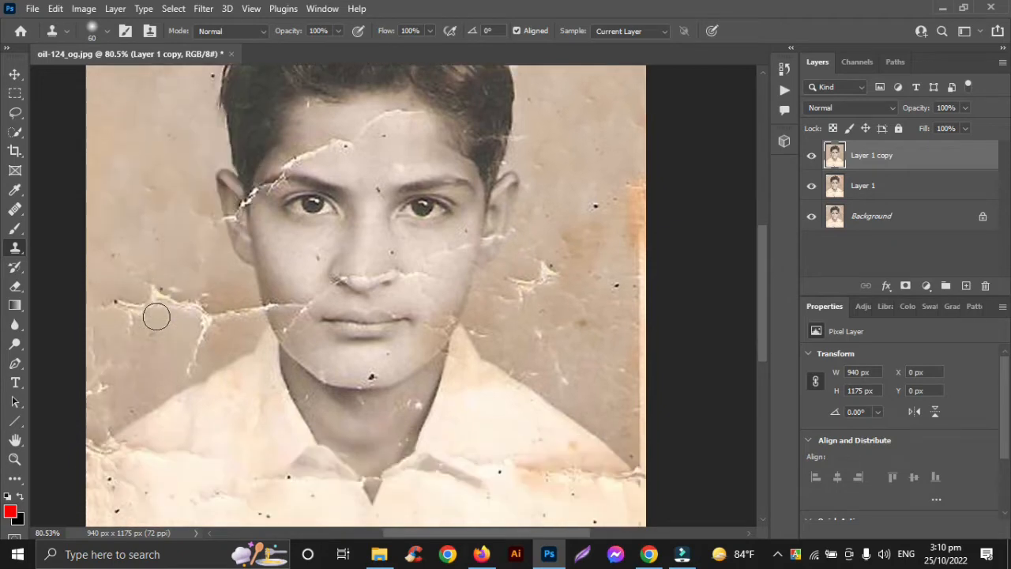
left_click(142, 117, "alt")
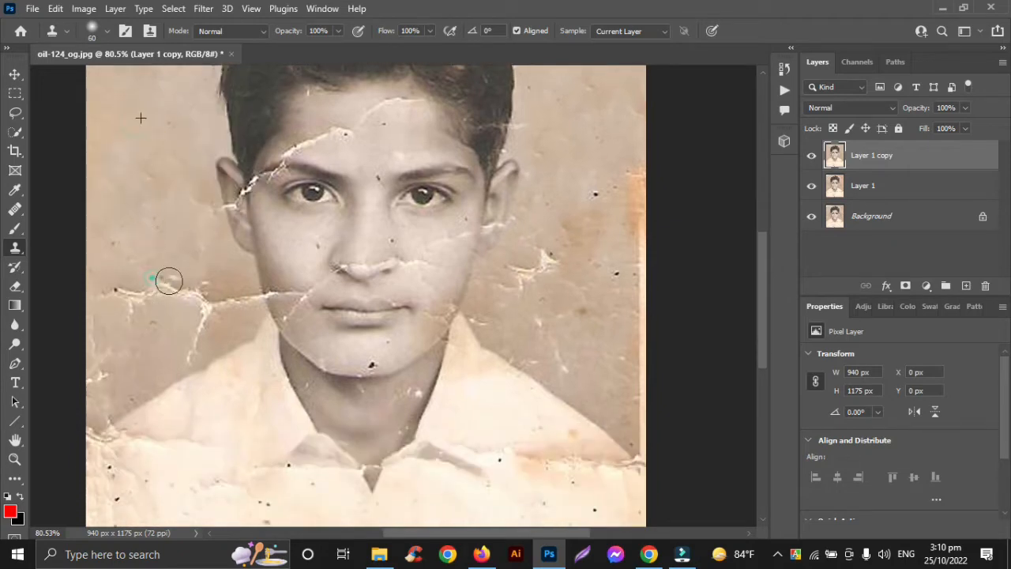
left_click_drag(169, 281, 119, 296)
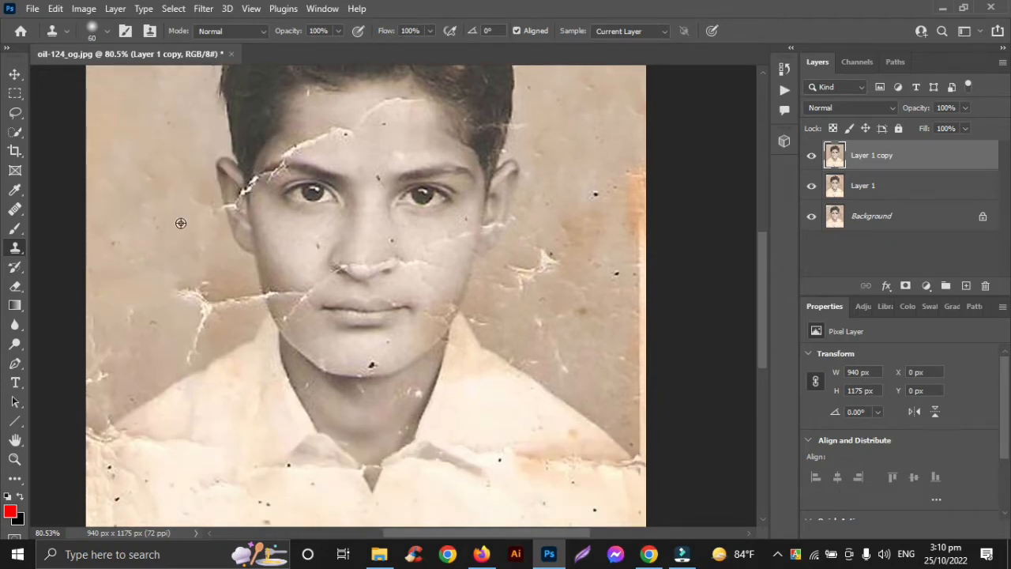
left_click(143, 267)
mouse_move(185, 294)
left_mouse_down()
mouse_move(213, 300)
mouse_move(201, 326)
left_mouse_up()
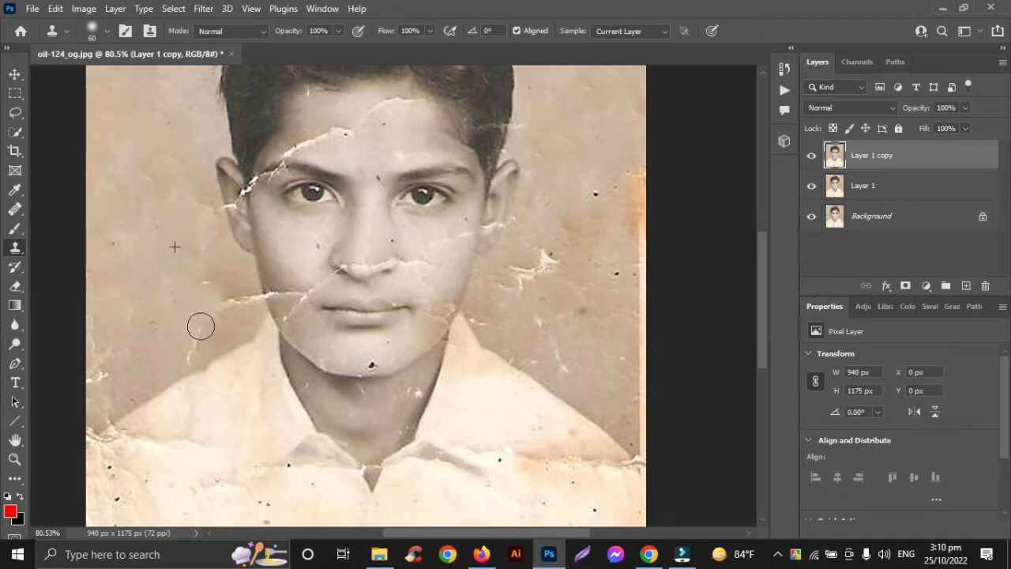
Step: Clone out the damage at the photo's left edge above the shoulder and the rest of the crack beside the left cheek
mouse_move(116, 343)
left_mouse_down()
mouse_move(102, 319)
mouse_move(87, 341)
mouse_move(93, 381)
left_mouse_up()
left_click(124, 264, "alt")
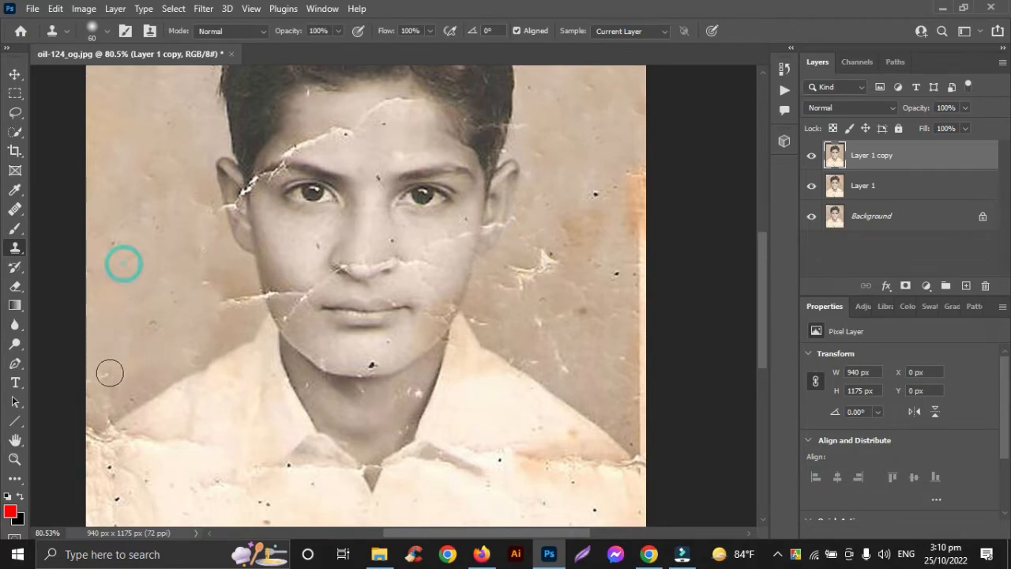
left_click(103, 395)
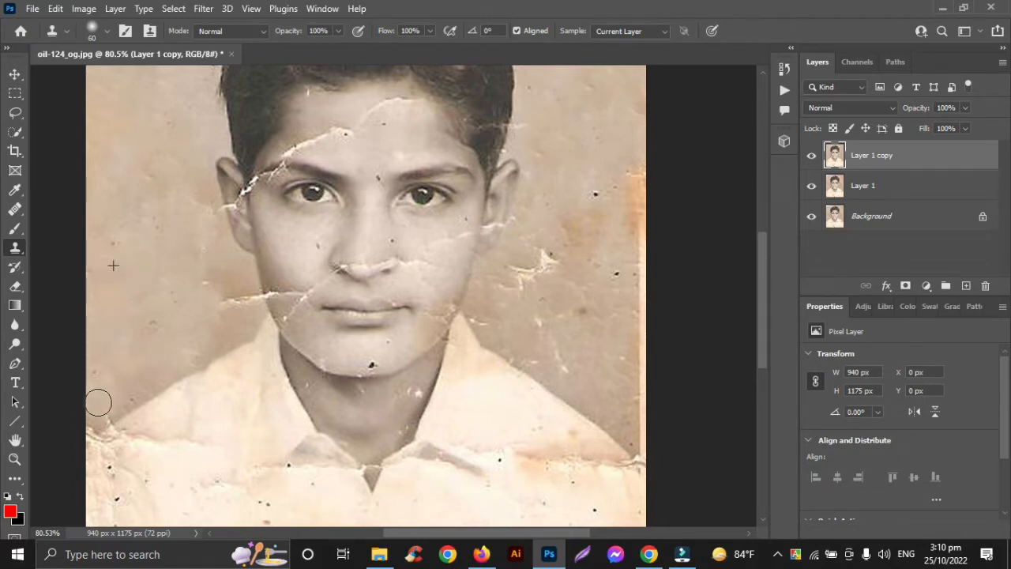
left_click_drag(100, 418, 95, 420)
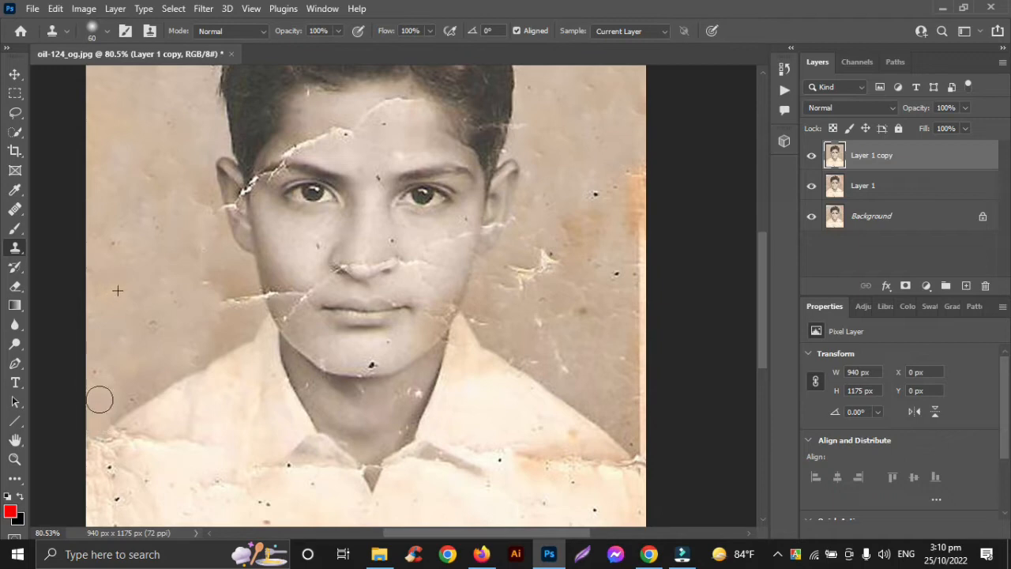
mouse_move(196, 289)
left_mouse_down()
mouse_move(247, 298)
mouse_move(238, 304)
left_mouse_up()
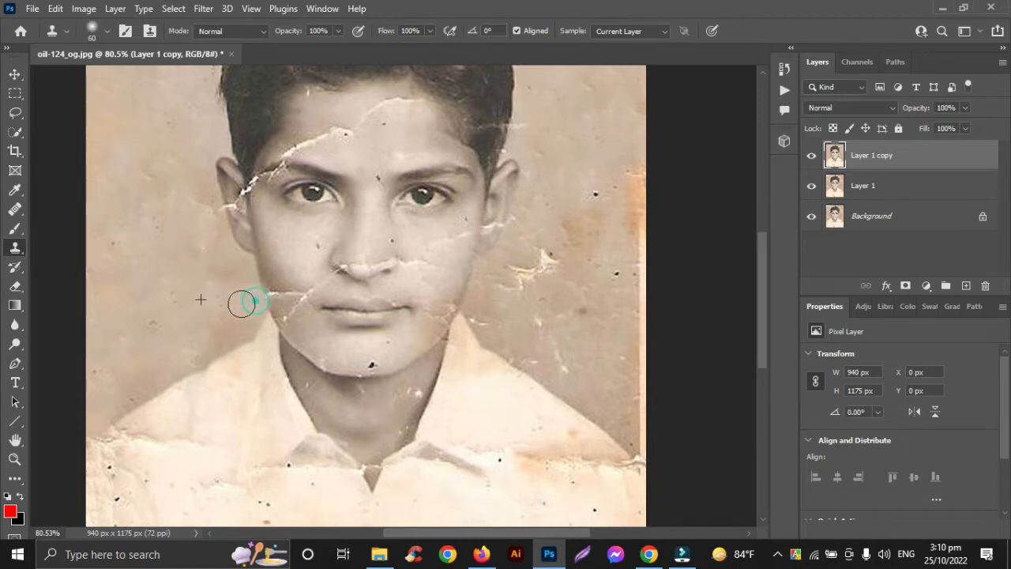
left_click_drag(242, 303, 211, 309)
Step: Clone clean background over the orange stain and dark spots along the right edge at ear and cheek level
scroll(576, 266, "up", 5)
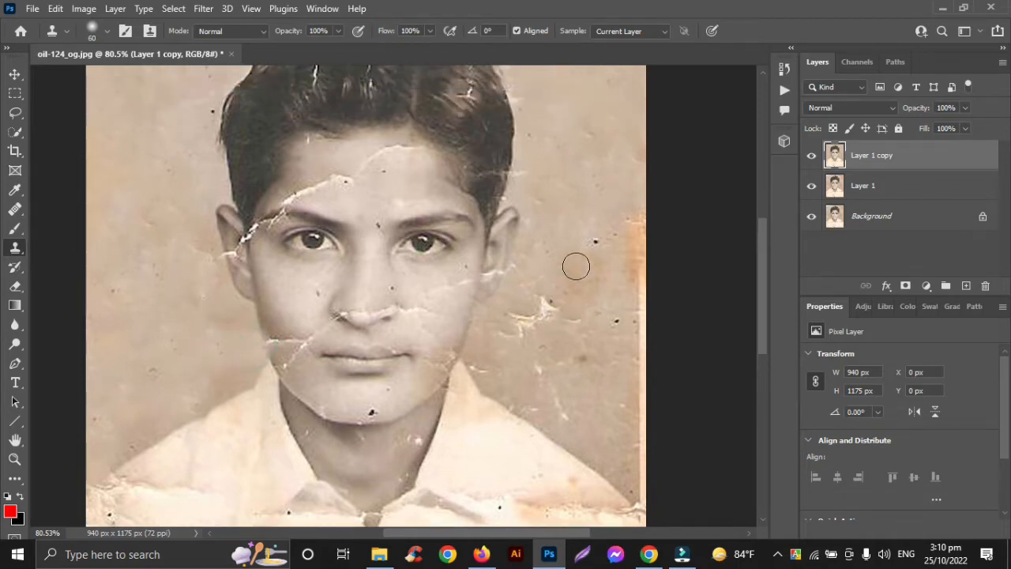
scroll(576, 266, "down", 5)
scroll(639, 249, "up", 1)
scroll(640, 259, "up", 3)
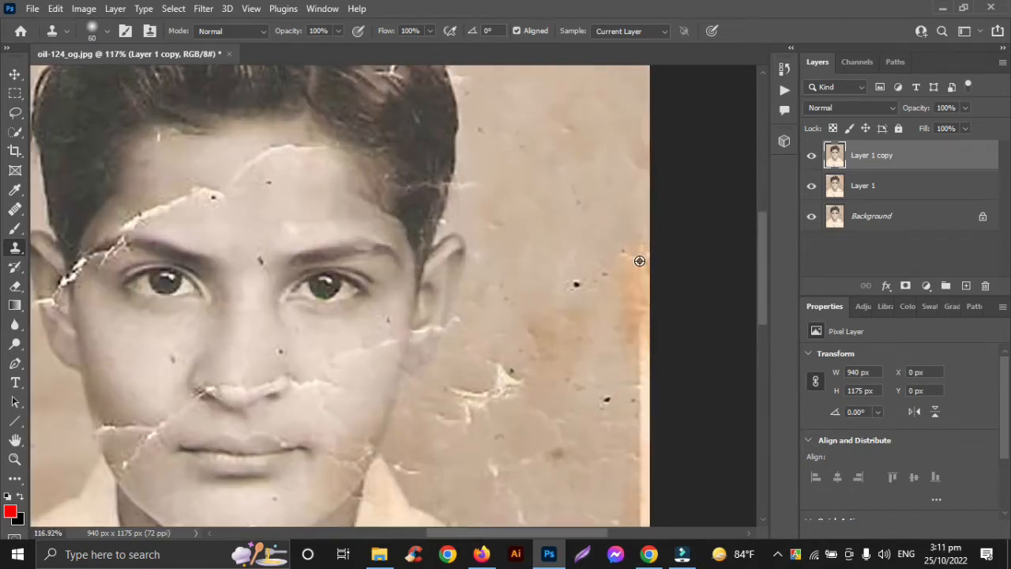
mouse_move(634, 259)
left_mouse_down()
mouse_move(635, 314)
mouse_move(637, 250)
mouse_move(624, 360)
mouse_move(636, 358)
mouse_move(637, 443)
left_mouse_up()
left_click(600, 215, "alt")
left_click_drag(580, 237, 580, 309)
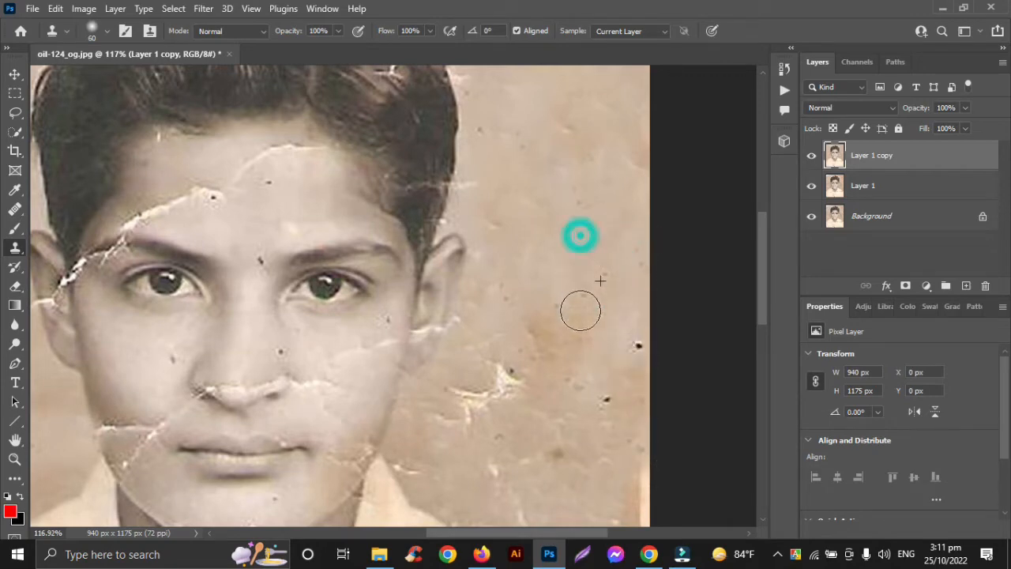
left_click(582, 196, "alt")
mouse_move(638, 332)
left_mouse_down()
mouse_move(602, 403)
mouse_move(577, 423)
mouse_move(578, 402)
left_mouse_up()
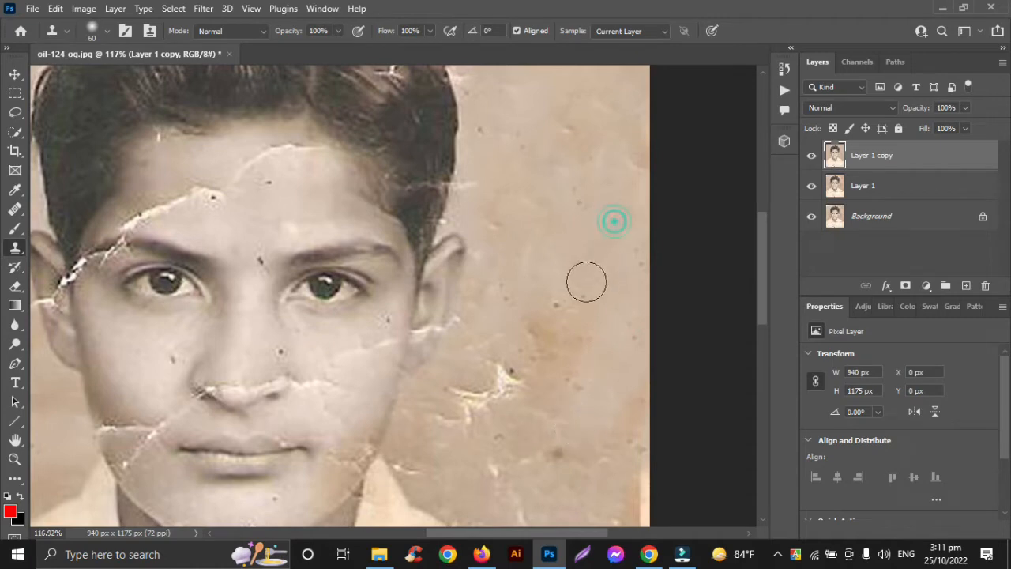
Step: Clone clean background over the brown stain and white cracks between the right ear and the photo's right edge
mouse_move(586, 282)
left_mouse_down()
mouse_move(509, 381)
mouse_move(493, 387)
mouse_move(540, 366)
mouse_move(452, 411)
mouse_move(485, 461)
left_mouse_up()
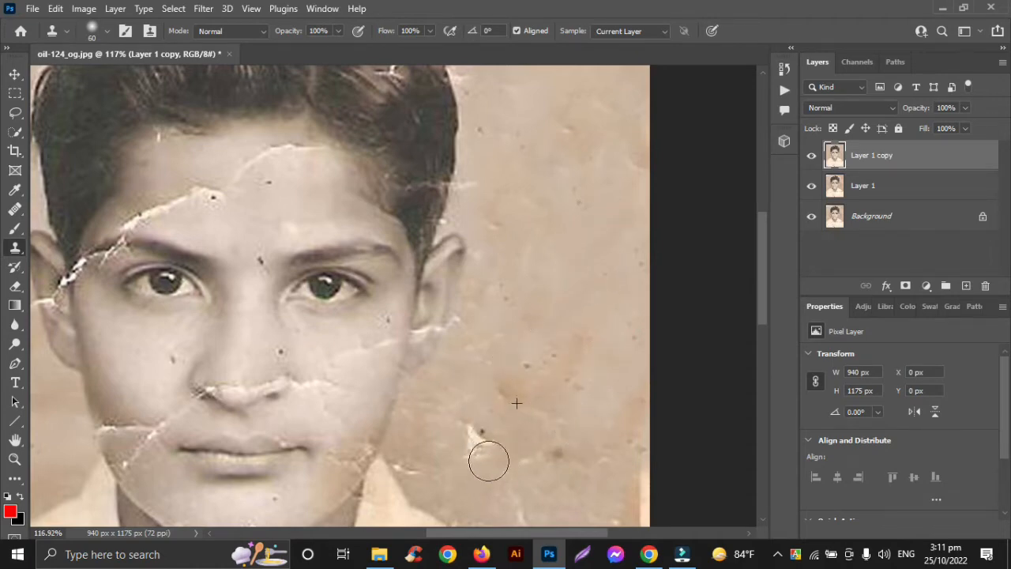
left_click(590, 197, "alt")
mouse_move(476, 404)
left_mouse_down()
mouse_move(467, 445)
mouse_move(497, 470)
mouse_move(467, 419)
mouse_move(469, 327)
mouse_move(469, 340)
left_mouse_up()
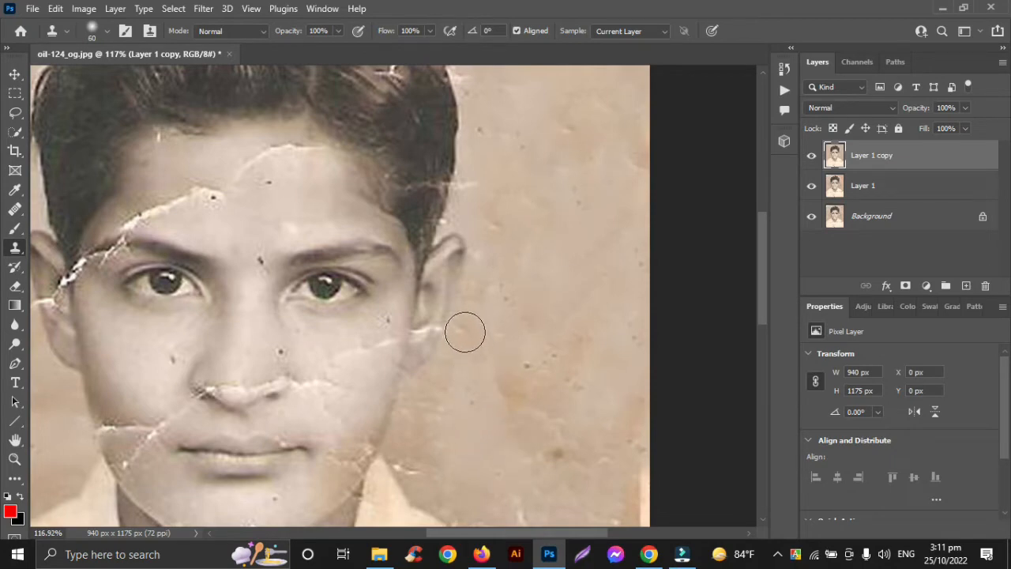
Step: Clone clean background over the cracks and dark stain just above the right shoulder
scroll(497, 359, "down", 4)
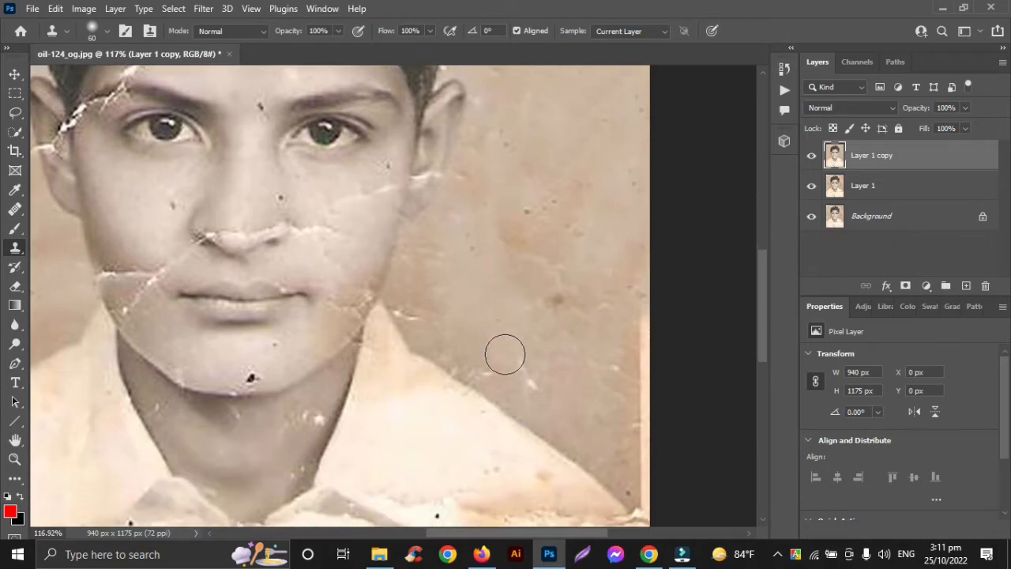
left_click(565, 158, "alt")
mouse_move(539, 187)
left_mouse_down()
mouse_move(528, 242)
mouse_move(561, 306)
mouse_move(548, 262)
mouse_move(513, 223)
mouse_move(506, 262)
mouse_move(412, 313)
mouse_move(499, 365)
mouse_move(525, 369)
mouse_move(522, 356)
mouse_move(529, 382)
mouse_move(493, 258)
left_mouse_up()
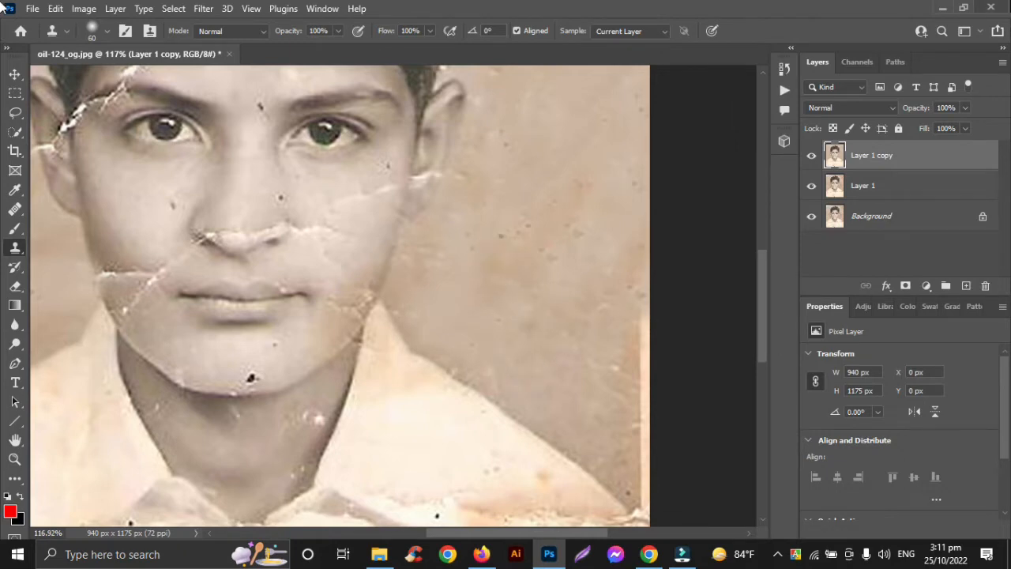
Step: Clone clean background over the pale orange strip along the right edge down to the shoulder
left_click(522, 285, "alt")
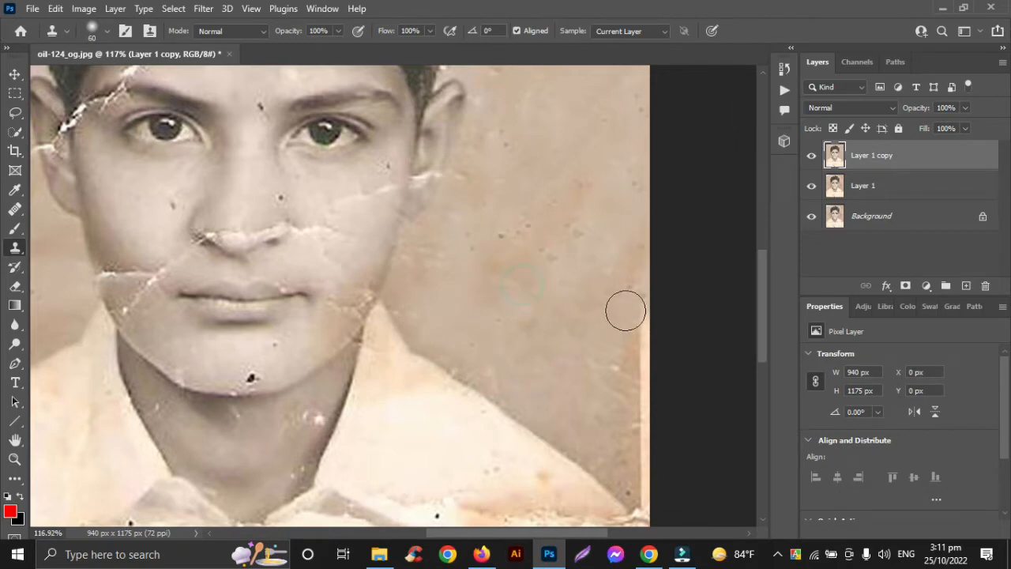
left_click_drag(637, 309, 636, 375)
left_click(600, 204, "alt")
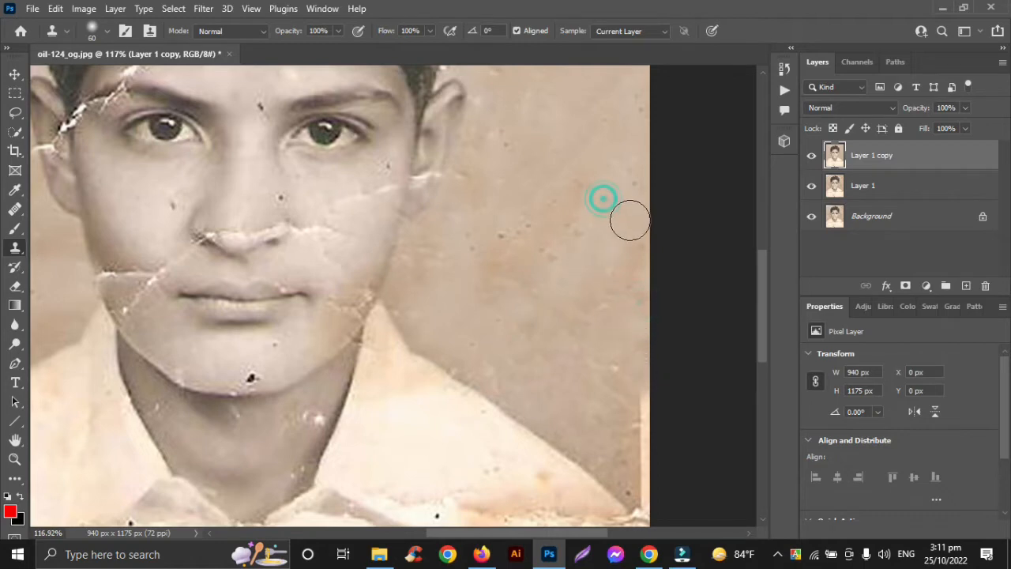
left_click_drag(634, 237, 644, 522)
Step: Clone out the marks along the right shoulder's outline and in the background corner where the shoulder meets the photo's edge
scroll(626, 401, "down", 3)
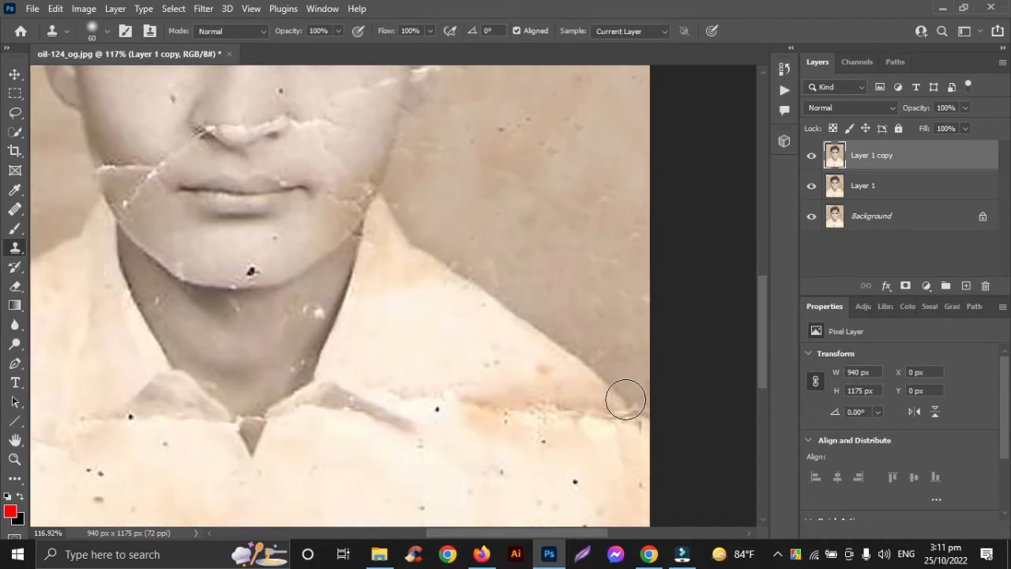
left_click(613, 144, "alt")
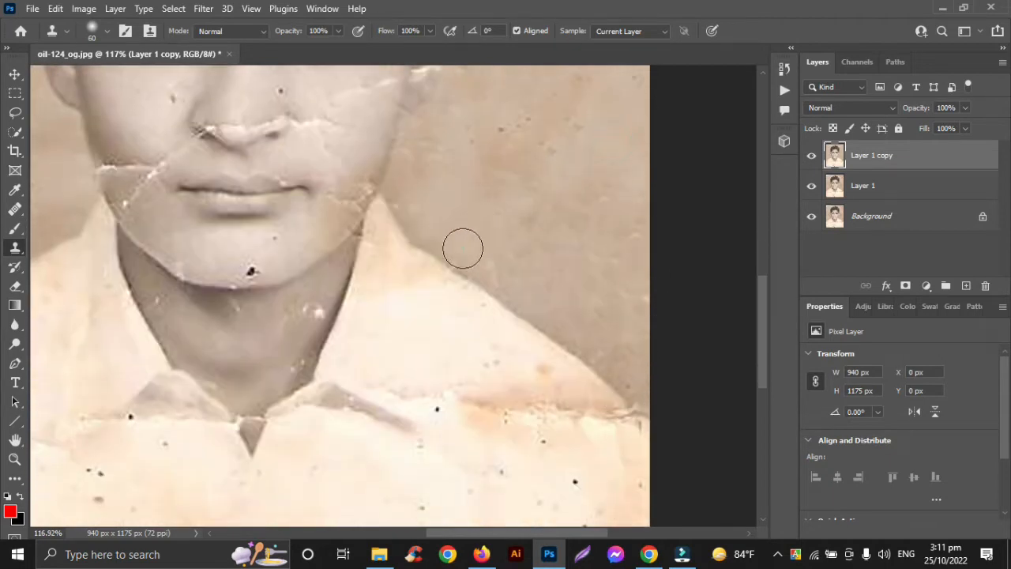
mouse_move(463, 244)
left_mouse_down()
mouse_move(498, 278)
mouse_move(585, 316)
left_mouse_up()
left_click(535, 140, "alt")
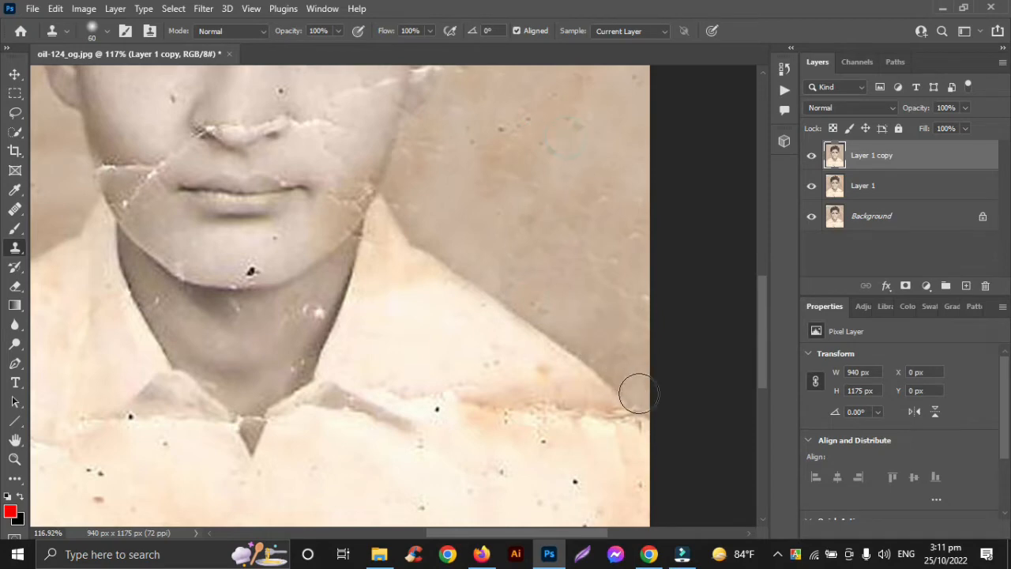
left_click_drag(641, 389, 652, 395)
Step: Reduce the Clone Stamp brush to 45 px and clone clean skin over the curved crack on the upper forehead
scroll(581, 278, "up", 8)
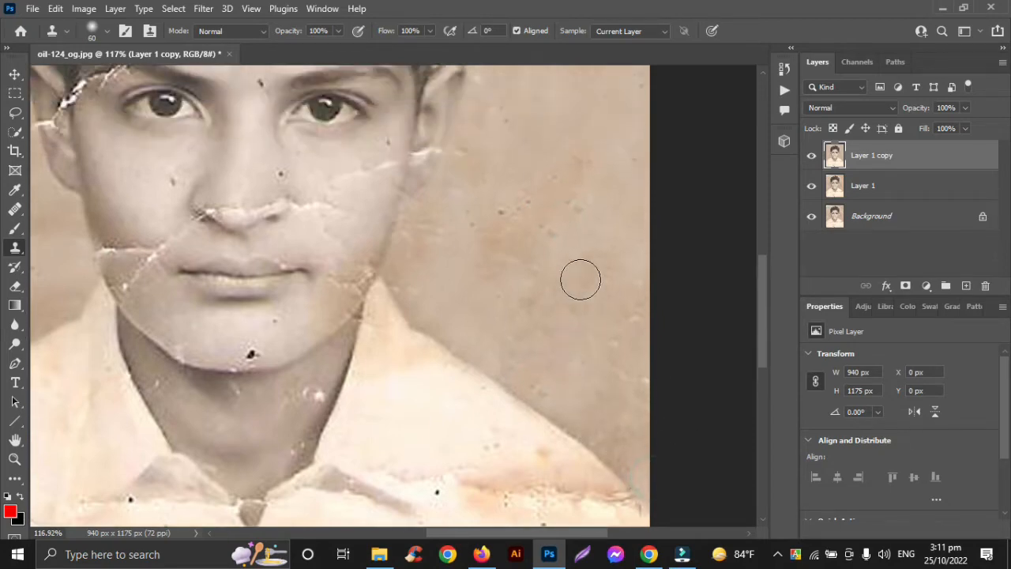
scroll(312, 311, "left", 3)
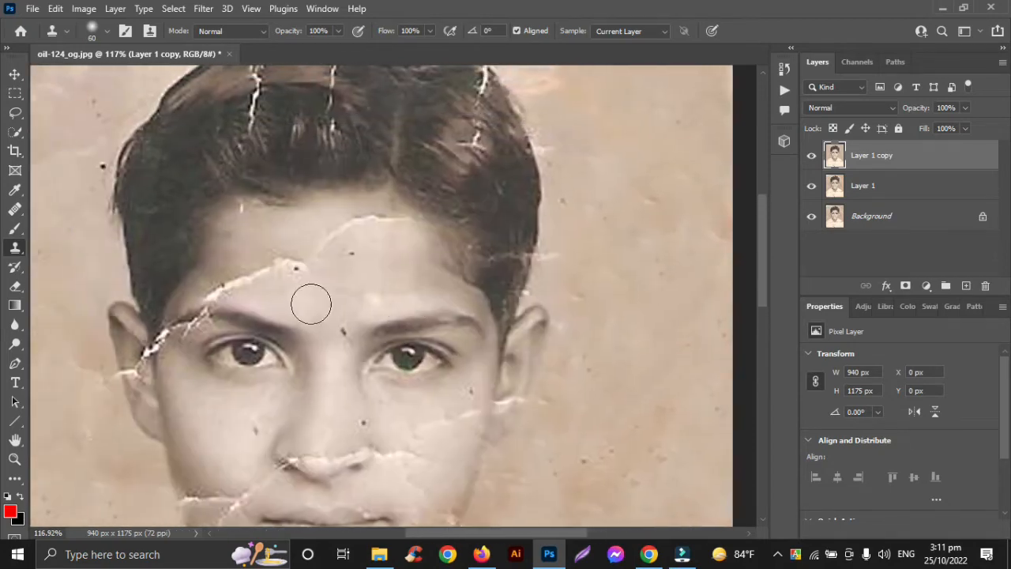
key("bracketleft")
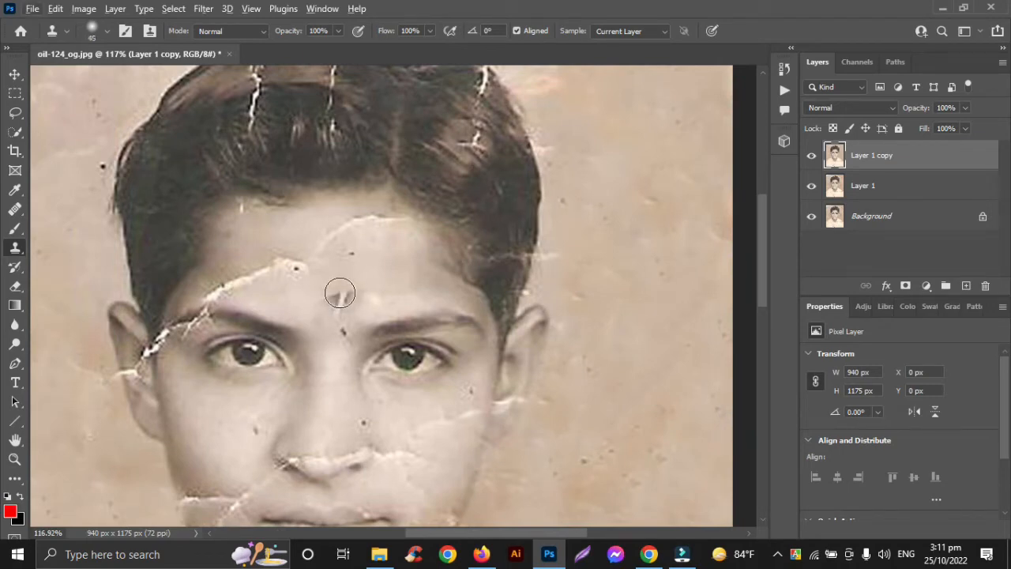
left_click(340, 293)
left_click(340, 293, "alt")
left_click(361, 224)
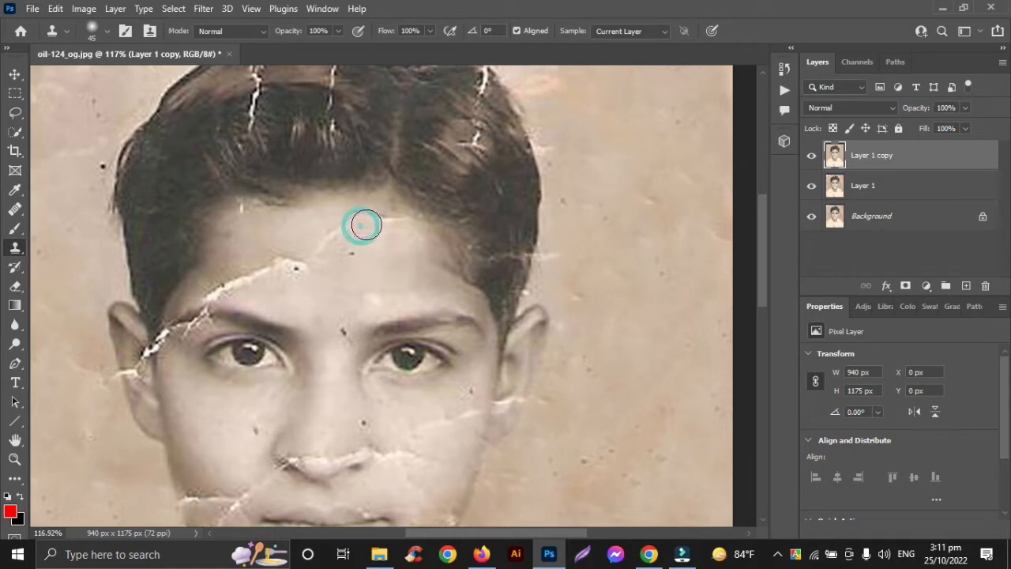
left_click(374, 219)
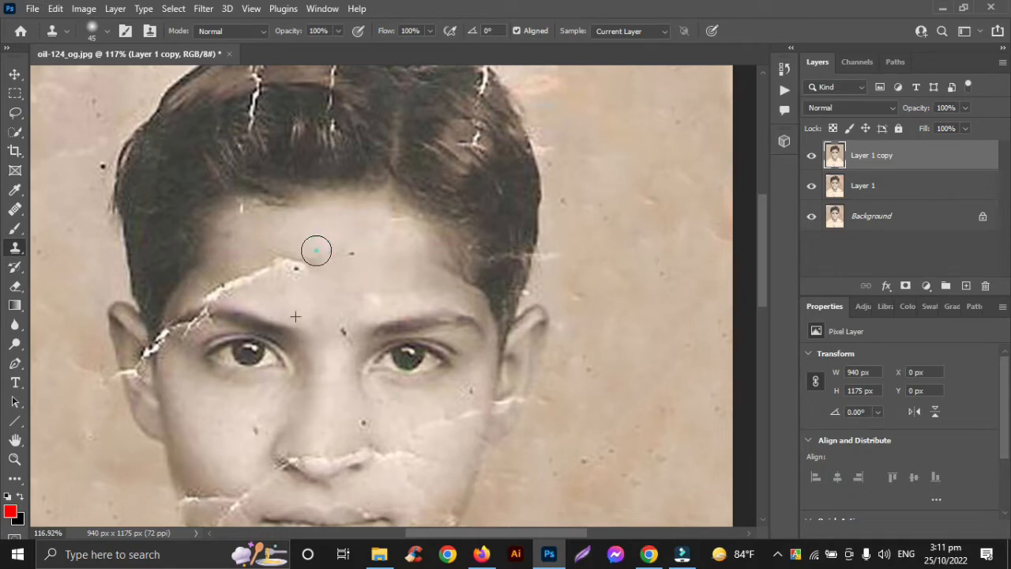
Step: Clone clean skin over the forehead's dark spots, the crack above the left eyebrow and the white mark at the hairline
left_click(372, 265, "alt")
left_click(350, 257)
mouse_move(350, 258)
left_mouse_down()
mouse_move(277, 260)
mouse_move(219, 286)
left_mouse_up()
left_click(240, 212)
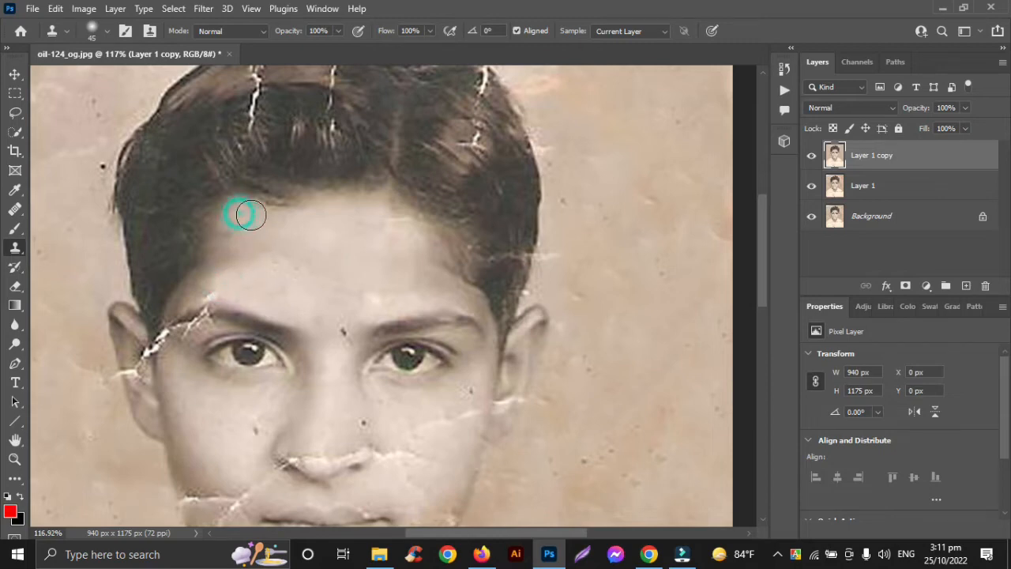
left_click(261, 219, "alt")
left_click(290, 255, "alt")
left_click(395, 221, "alt")
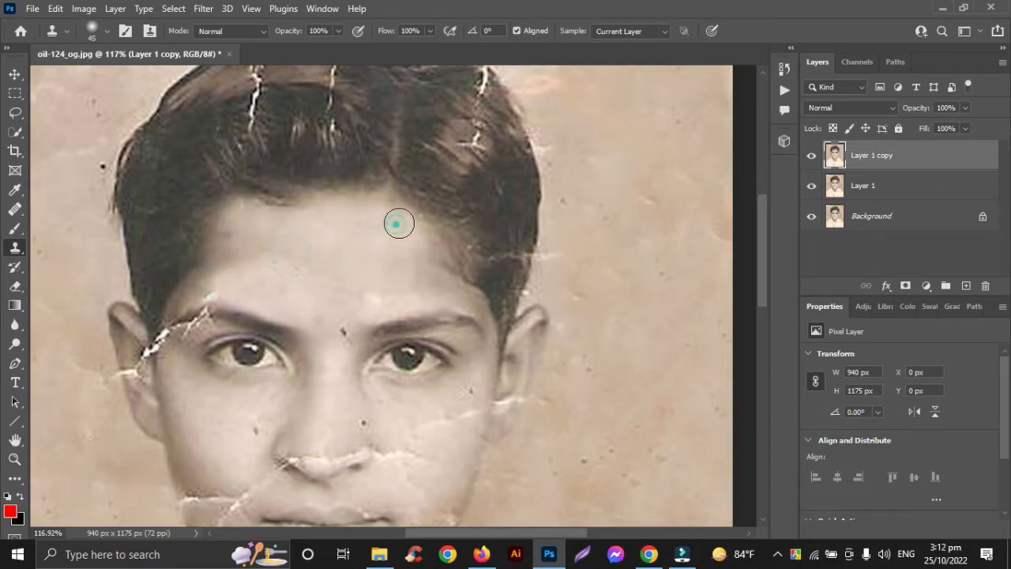
scroll(348, 285, "down", 2)
scroll(338, 278, "left", 3)
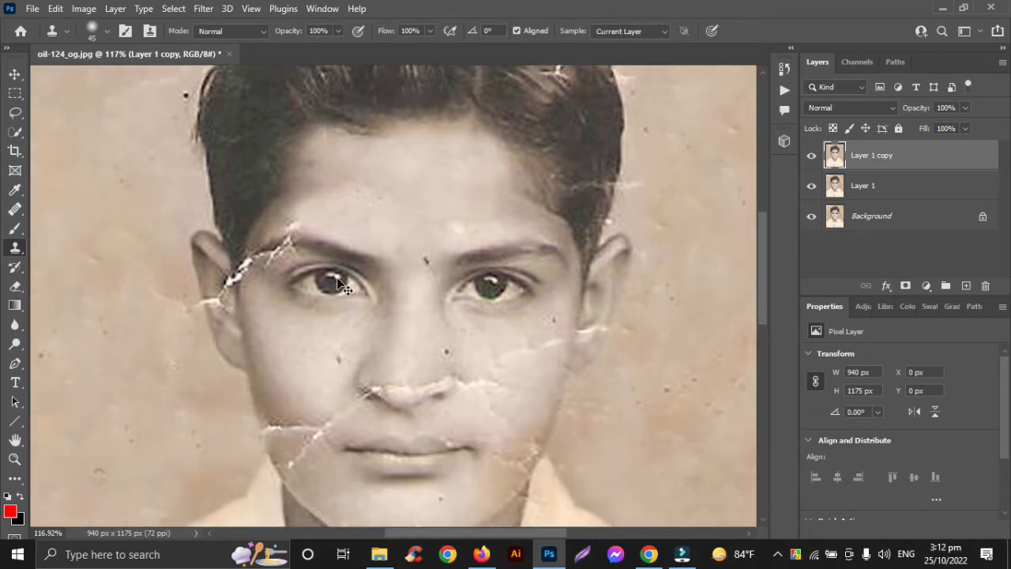
scroll(338, 278, "down", 3)
scroll(338, 278, "up", 2)
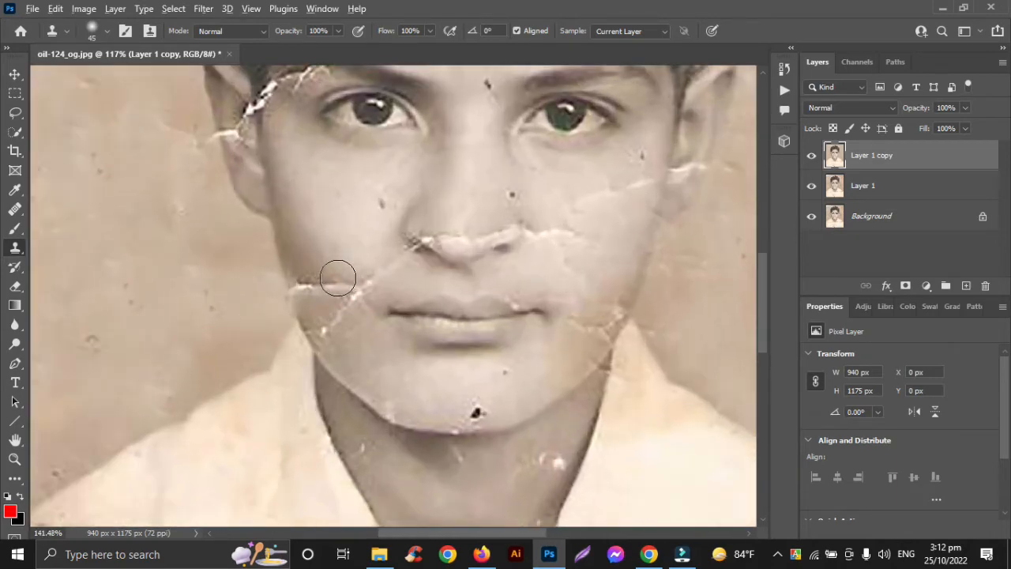
Step: Clone clean skin over the white cracks on the left lower cheek between the mouth corner and the face's edge
left_click(350, 205, "alt")
left_click(357, 292)
left_click_drag(357, 292, 317, 290)
left_click(346, 238, "alt")
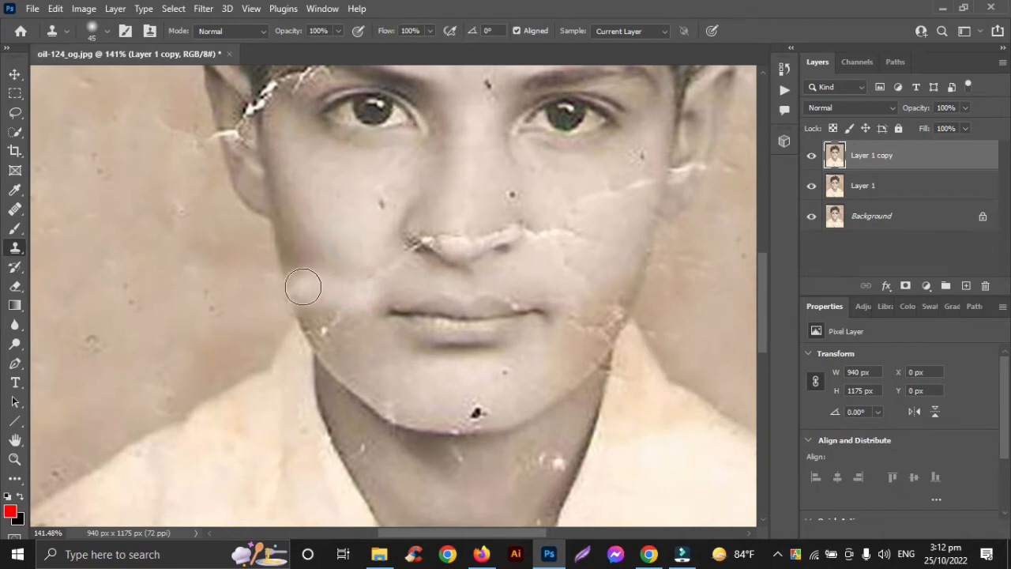
left_click(302, 287)
left_click(321, 316)
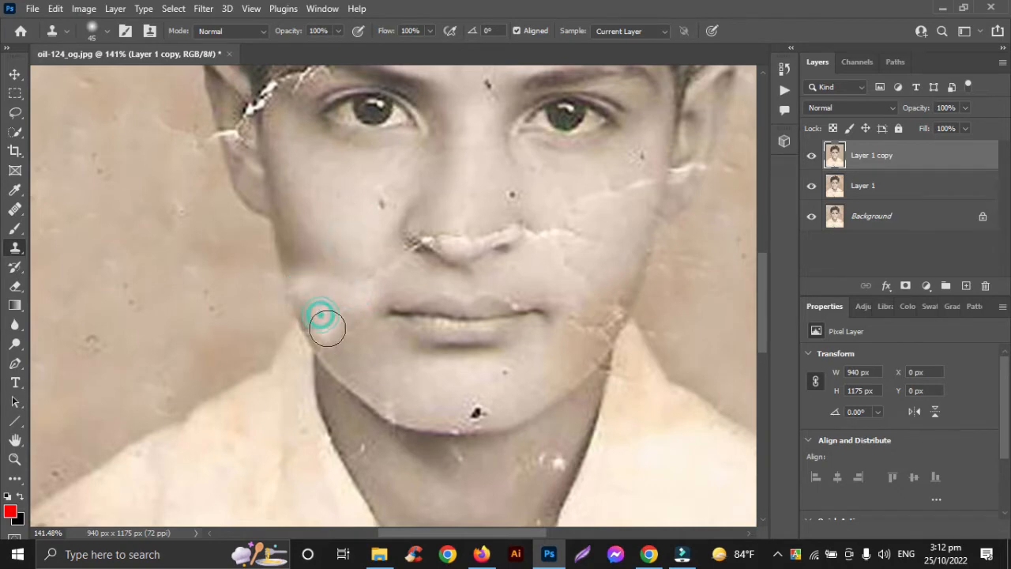
left_click(334, 194, "alt")
left_click_drag(316, 280, 324, 300)
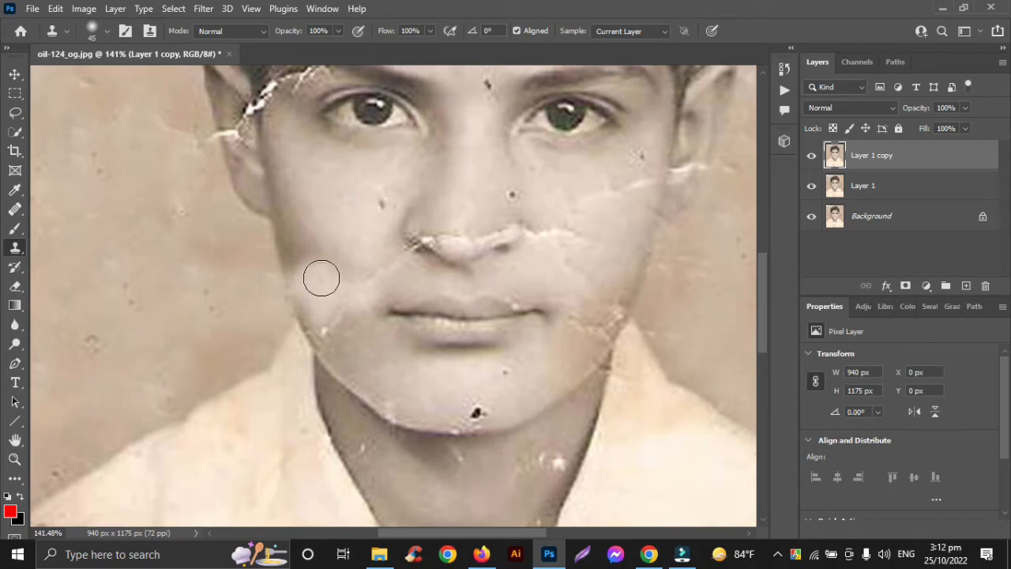
Step: Resample nearby skin and even out the cloned patch on the left lower cheek and along the jaw beside the mouth
left_click(324, 166, "alt")
mouse_move(314, 266)
left_mouse_down()
mouse_move(334, 312)
mouse_move(349, 311)
mouse_move(361, 276)
left_mouse_up()
left_click_drag(335, 316, 330, 332)
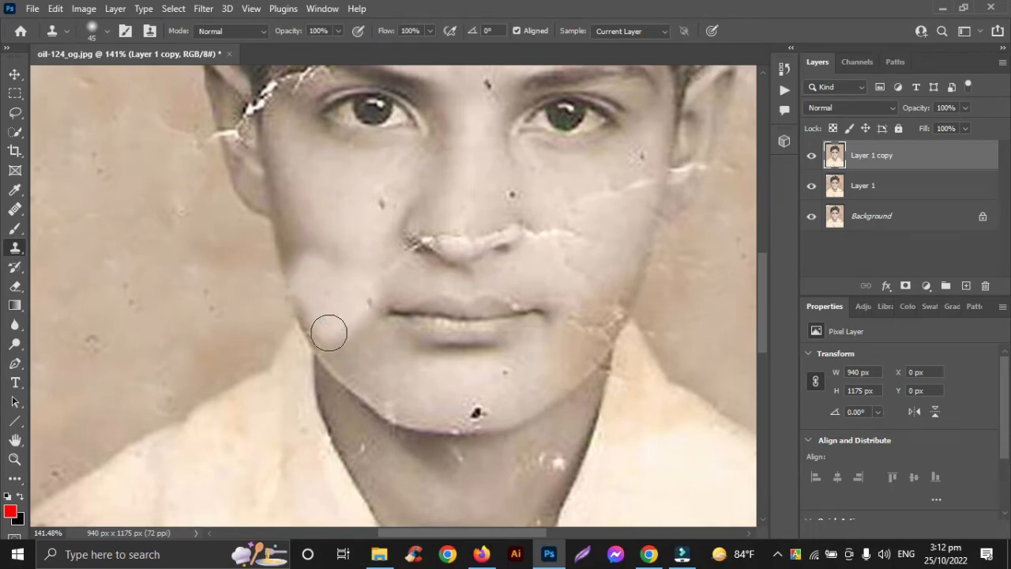
left_click(370, 360, "alt")
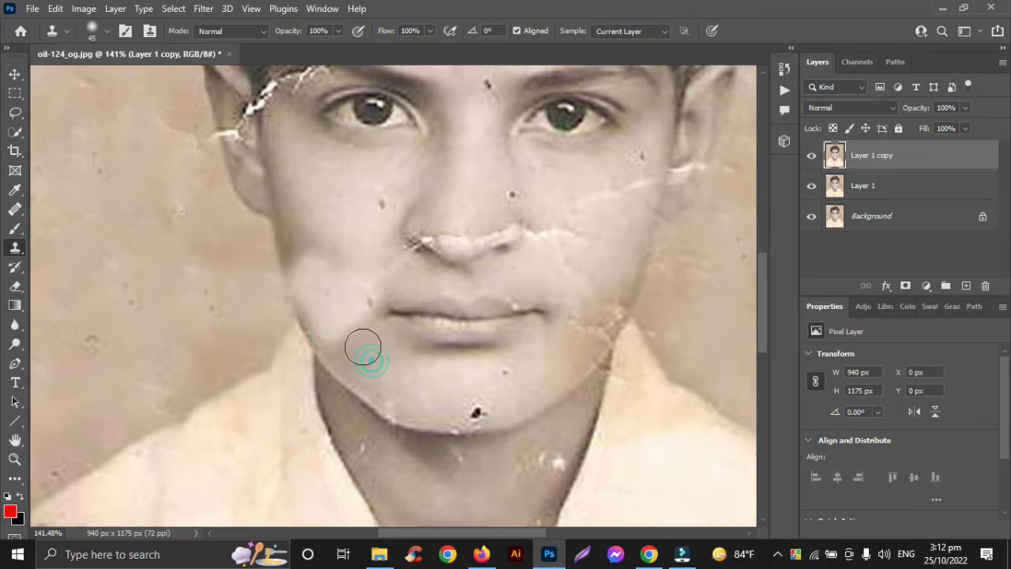
left_click_drag(355, 326, 354, 275)
left_click(343, 274, "alt")
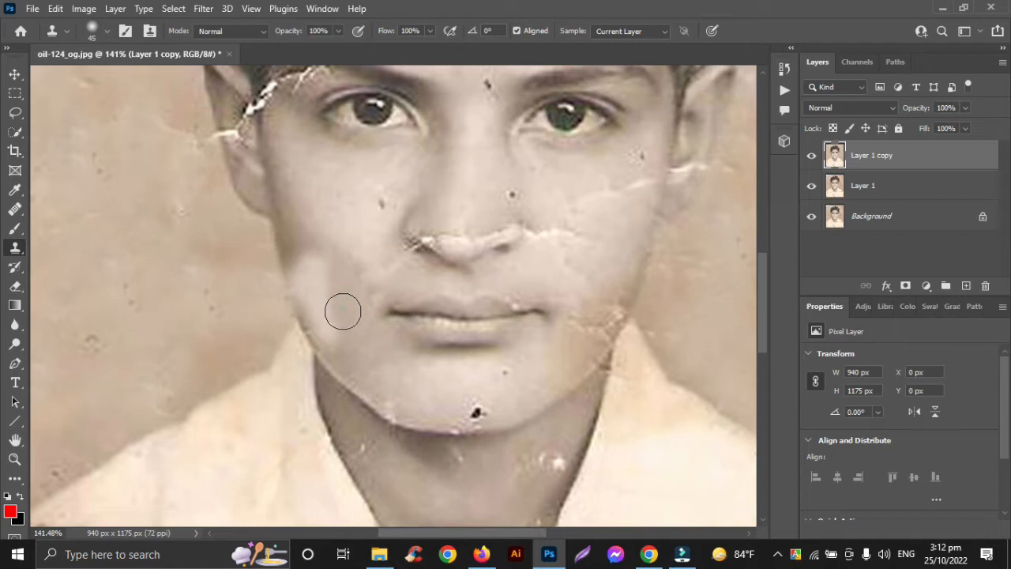
left_click(343, 320, "alt")
mouse_move(341, 334)
left_mouse_down()
mouse_move(331, 292)
mouse_move(319, 316)
mouse_move(362, 329)
left_mouse_up()
left_click(322, 267)
left_click_drag(309, 267, 321, 315)
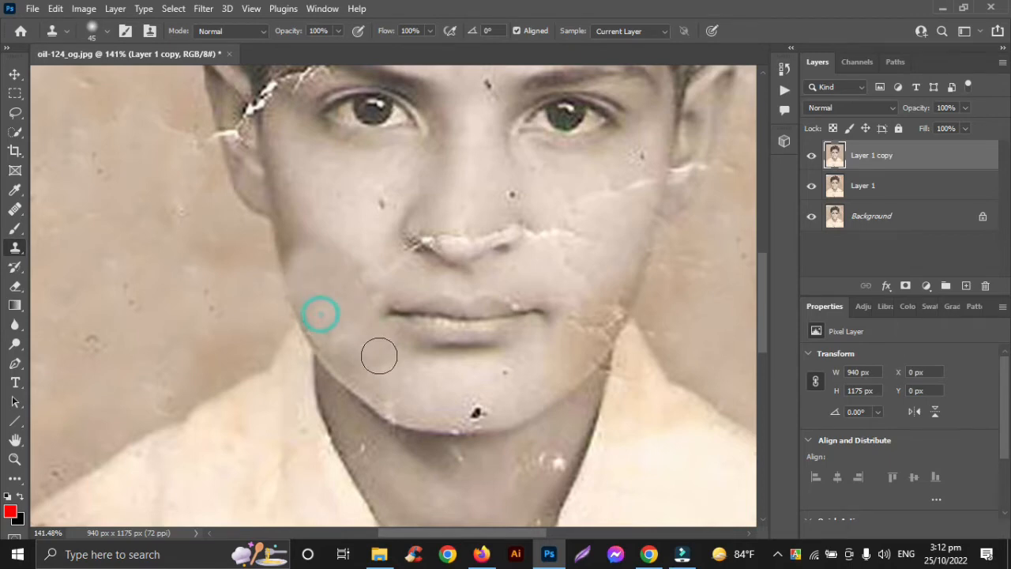
Step: Clone out the black spot on the chin and the dark spots on the left cheek and the right side of the nose
left_click(477, 411)
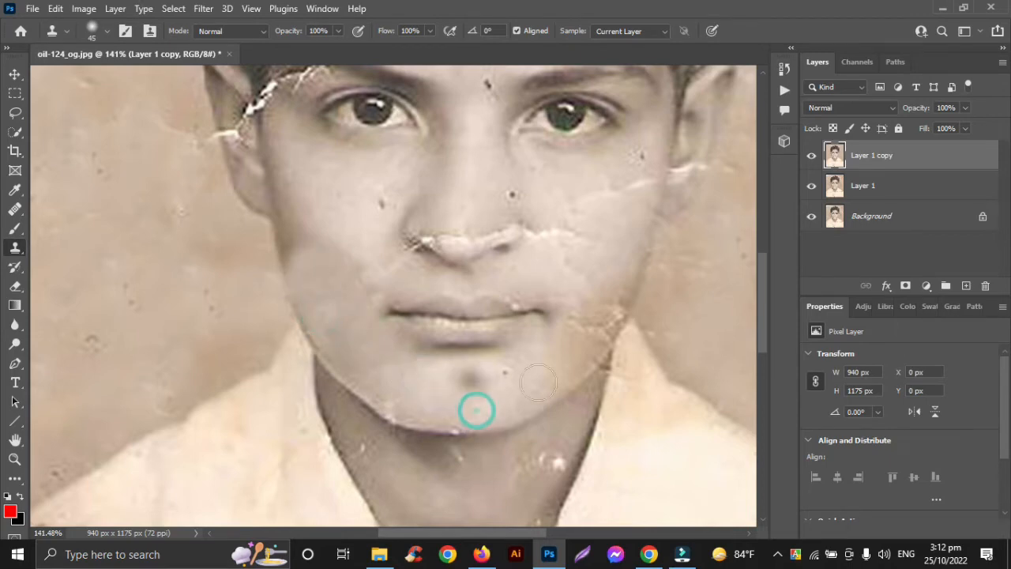
scroll(545, 324, "up", 3)
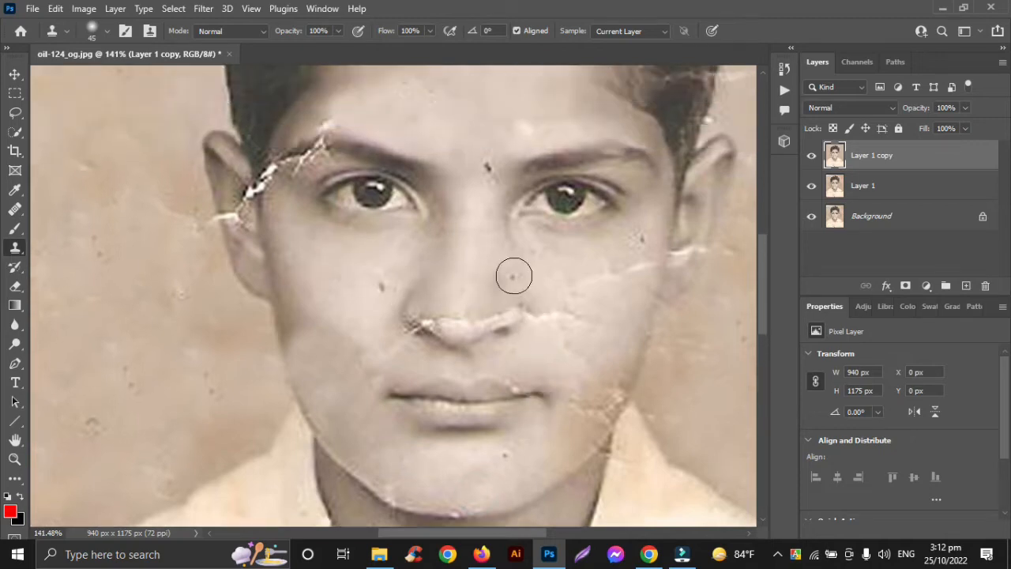
left_click(335, 282, "alt")
left_click(379, 285)
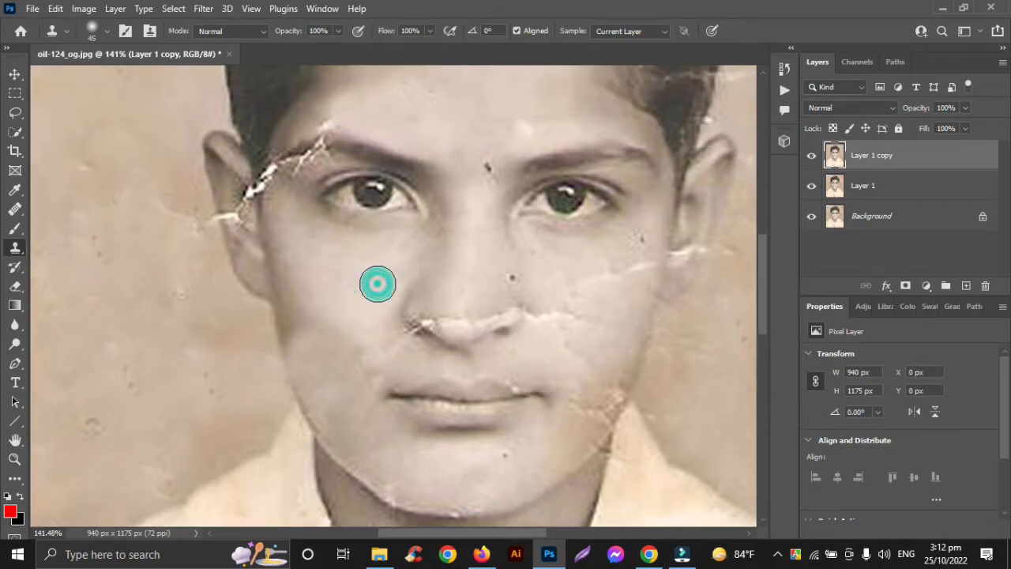
left_click(509, 279)
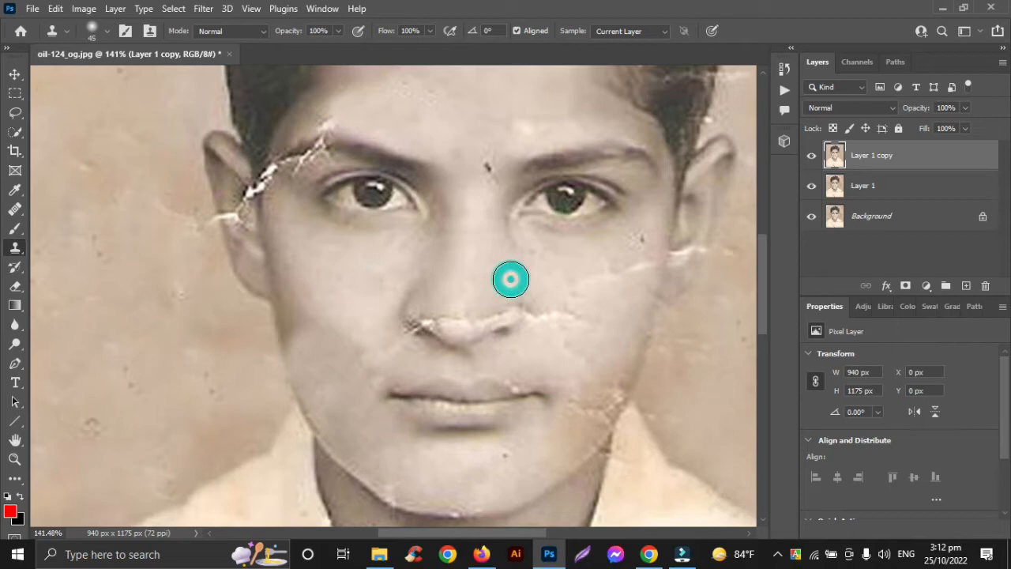
Step: Clone clean skin over the crack running from beside the nose across the right cheek toward the ear
left_click(551, 262, "alt")
left_click(544, 307)
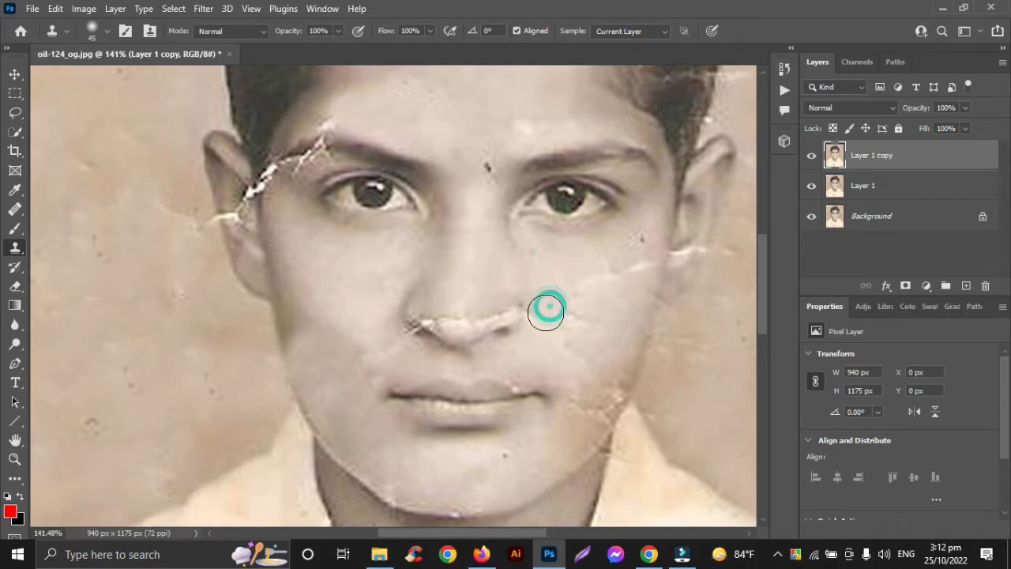
left_click(580, 304)
left_click(591, 297)
left_click(561, 359, "alt")
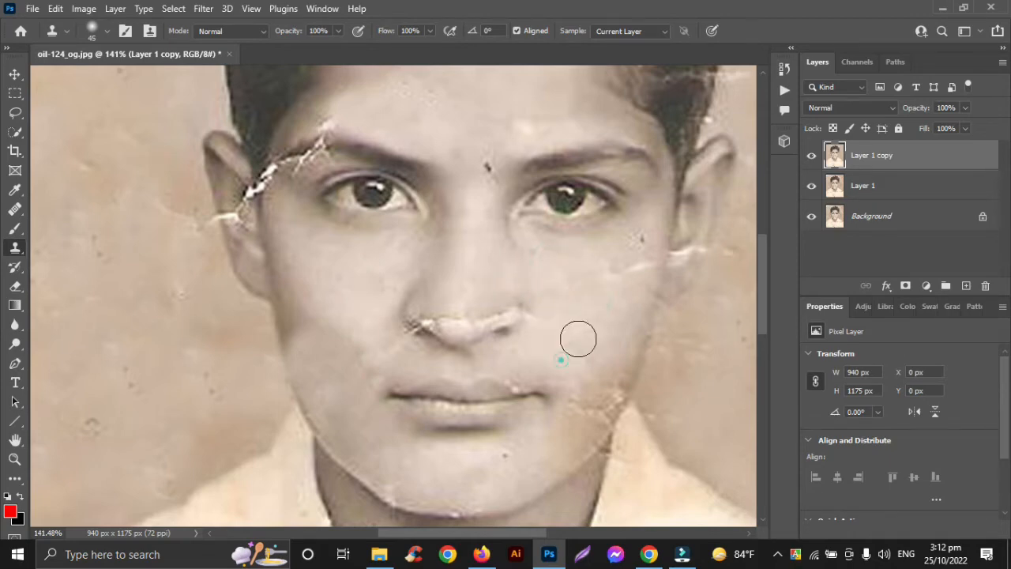
left_click(613, 278)
left_click(627, 271)
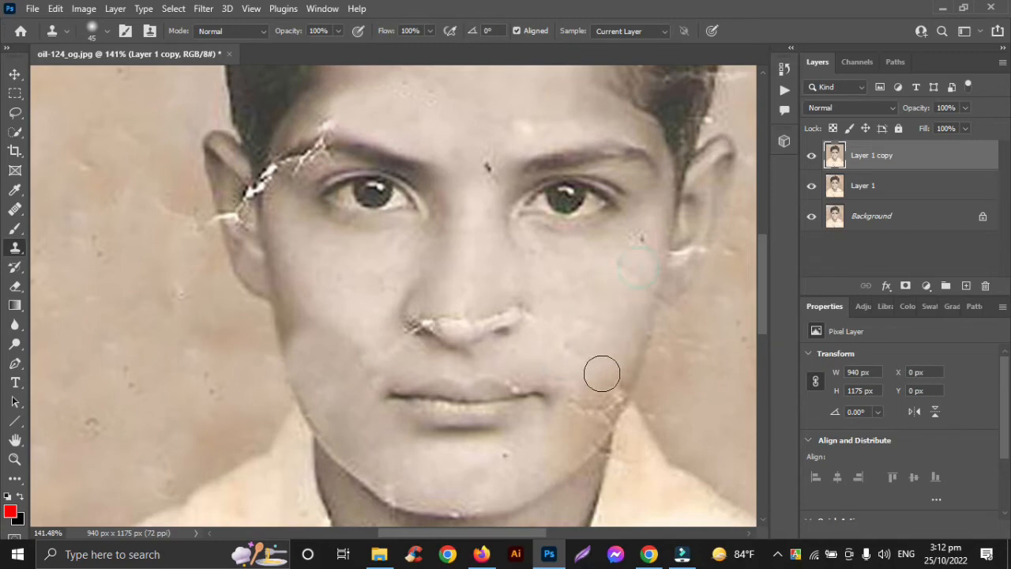
Step: Clone clean cheek skin over the cracks on the right lower cheek between the mouth corner and the jawline
left_click(595, 296, "alt")
left_click(603, 395)
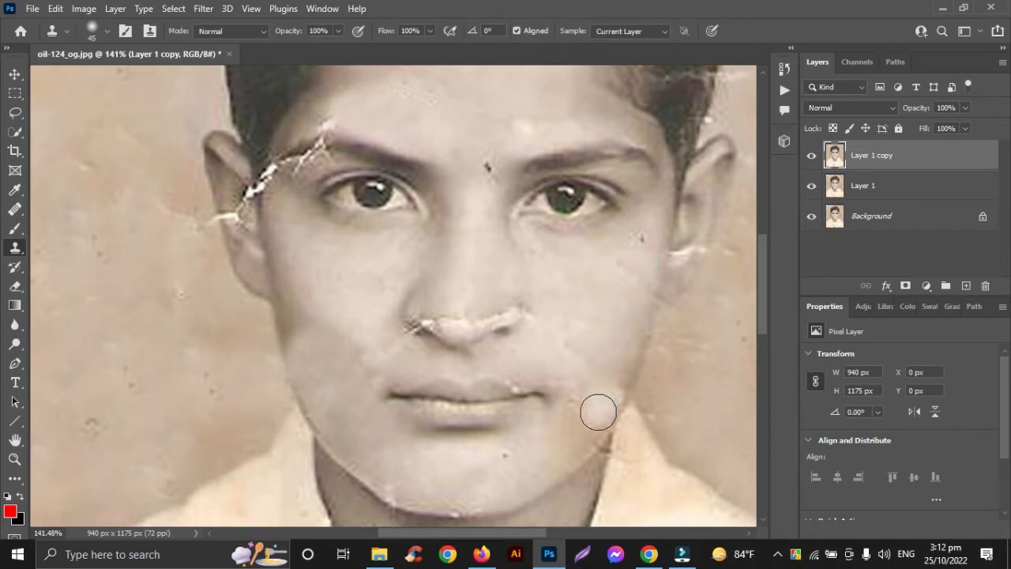
left_click(593, 413)
left_click(578, 397)
Step: Clone clean skin over the white crack across the tip of the nose, reducing the brush to 35 px
left_click(548, 321, "alt")
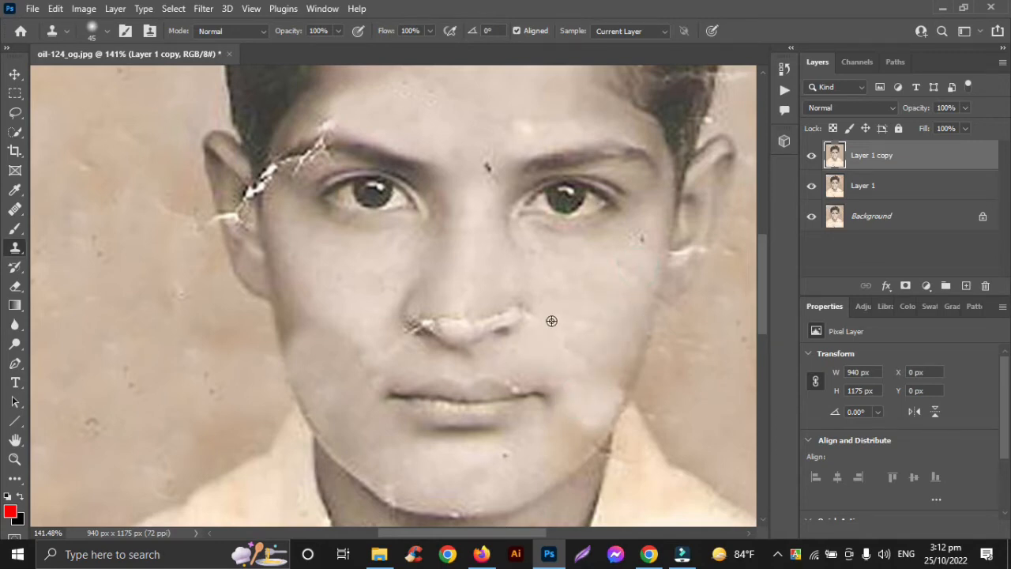
left_click_drag(515, 305, 482, 312)
key("ctrl+z")
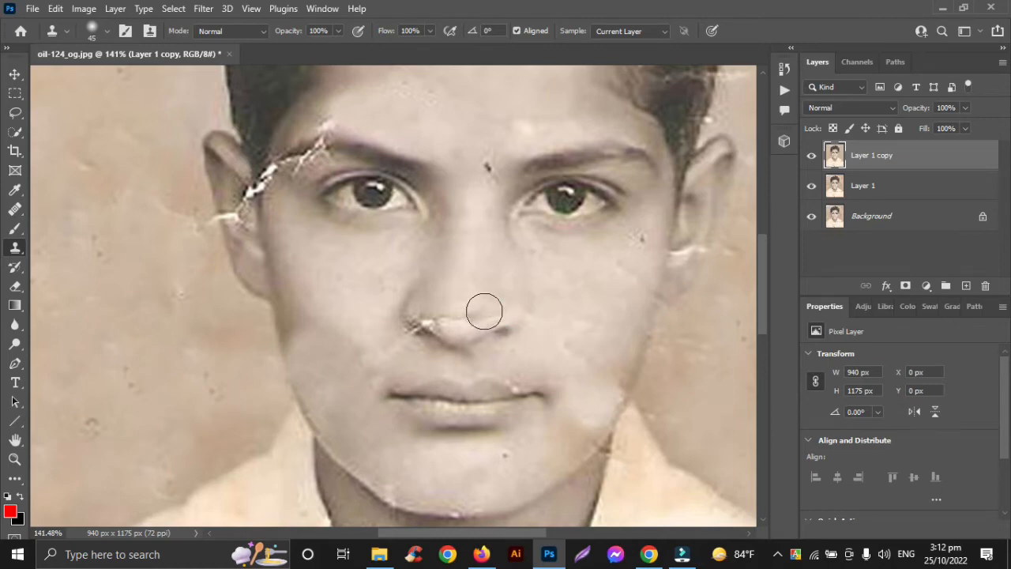
key("bracketleft")
left_click(483, 313, "alt")
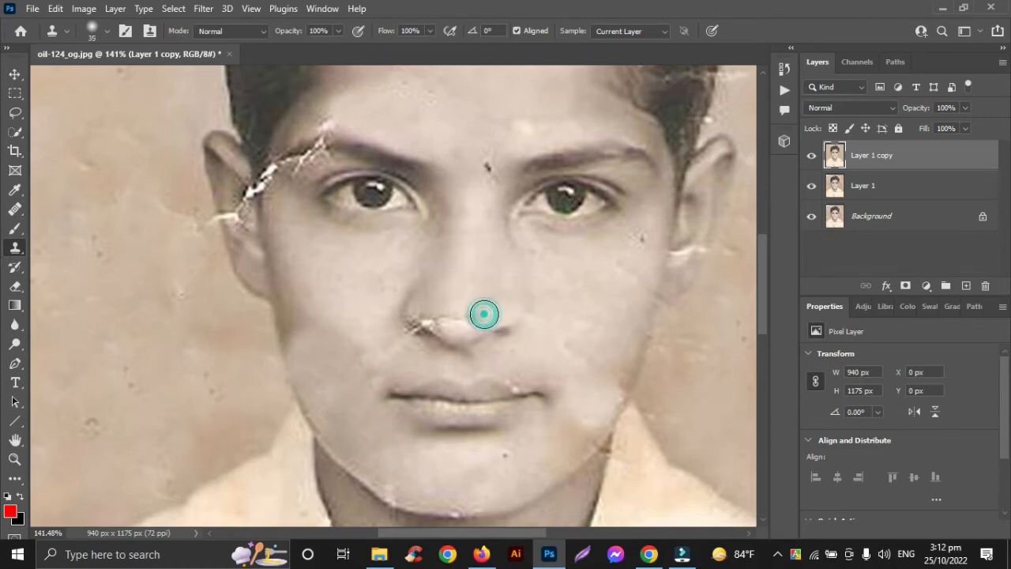
left_click(455, 315)
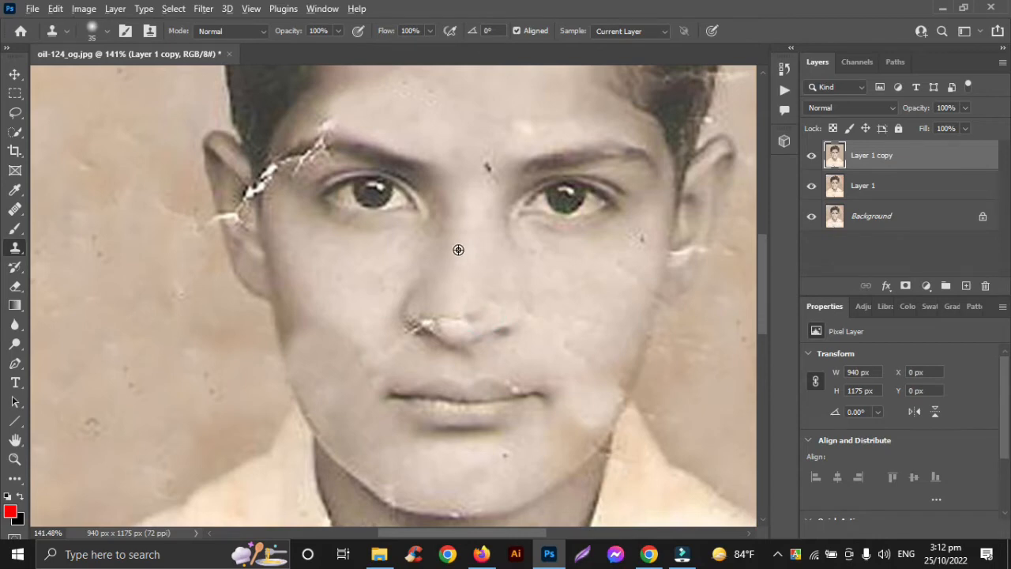
left_click(458, 250, "alt")
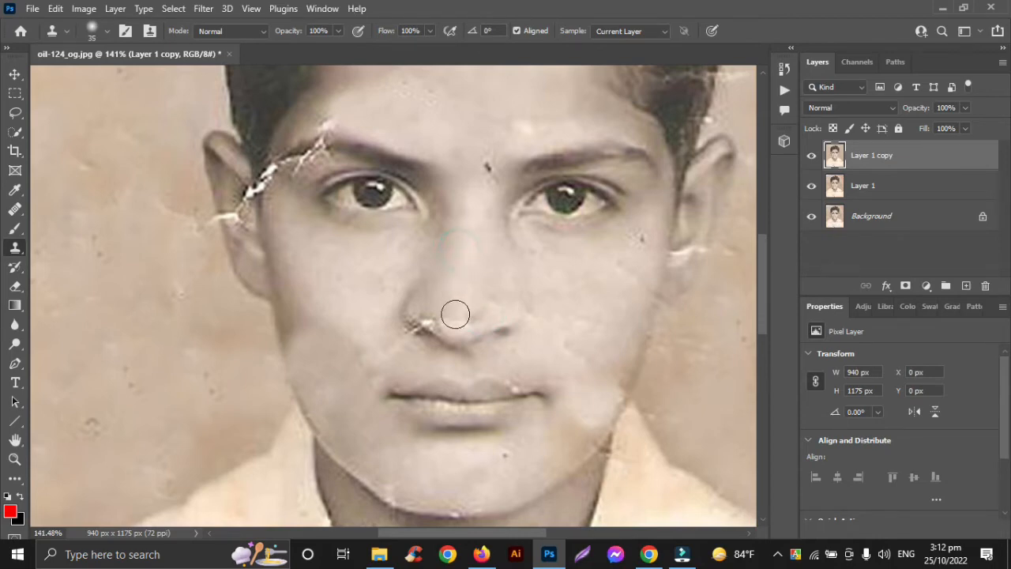
left_click(455, 314)
left_click(462, 315)
left_click(450, 320)
left_click(442, 318)
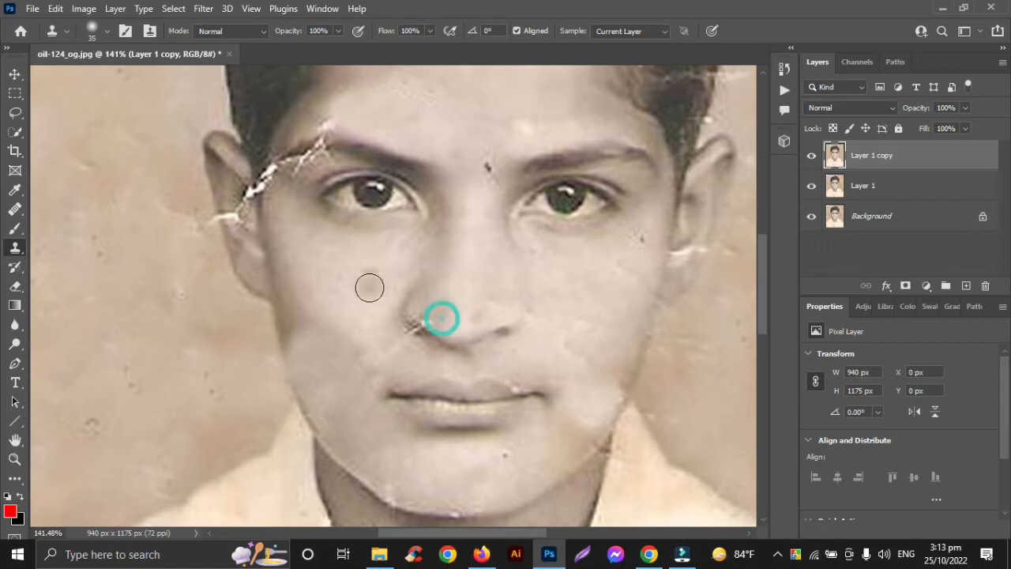
Step: Clone cheek skin over the crack and dark marks around the left nostril and the fold beside it
left_click(364, 285, "alt")
left_click(422, 308)
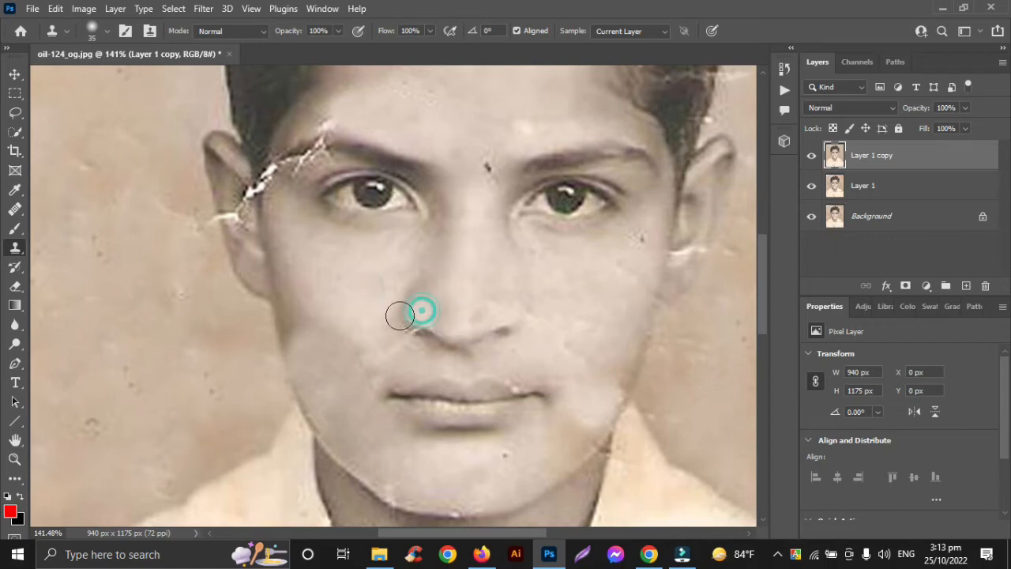
left_click(358, 300, "alt")
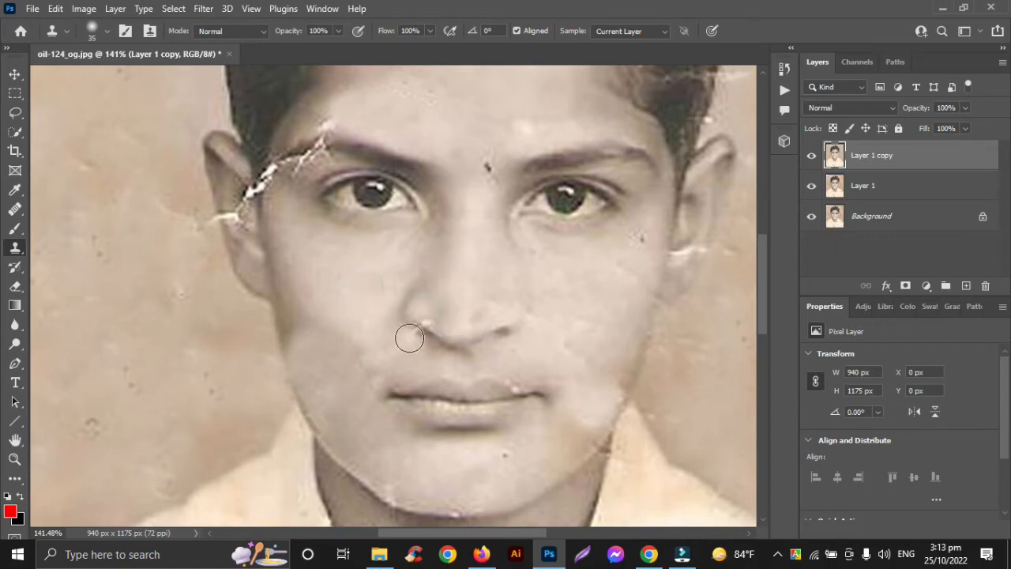
left_click(412, 338)
left_click(412, 333)
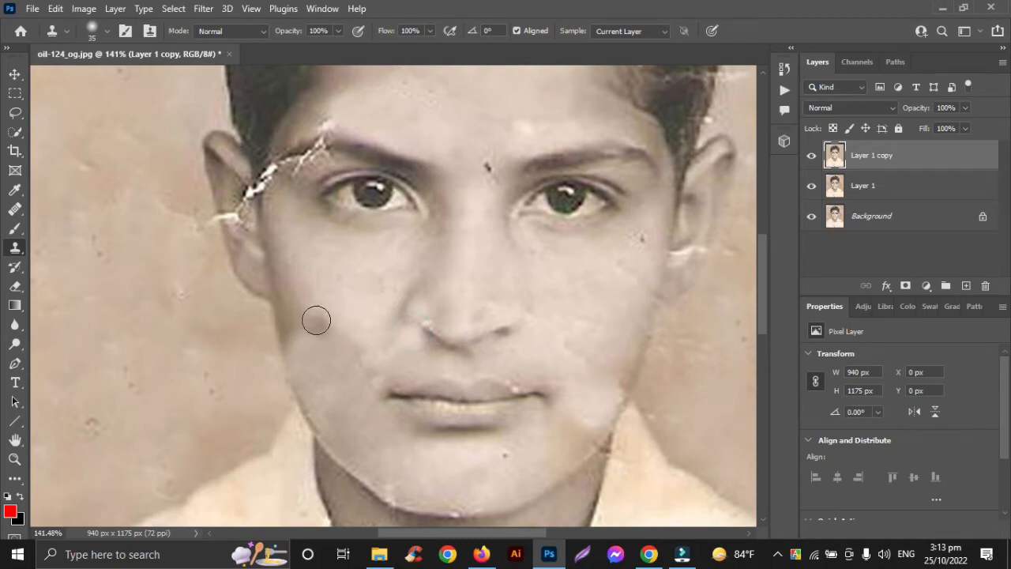
Step: Clone clean skin over the crack between the left eyebrow's outer end and the temple
scroll(334, 273, "up", 2)
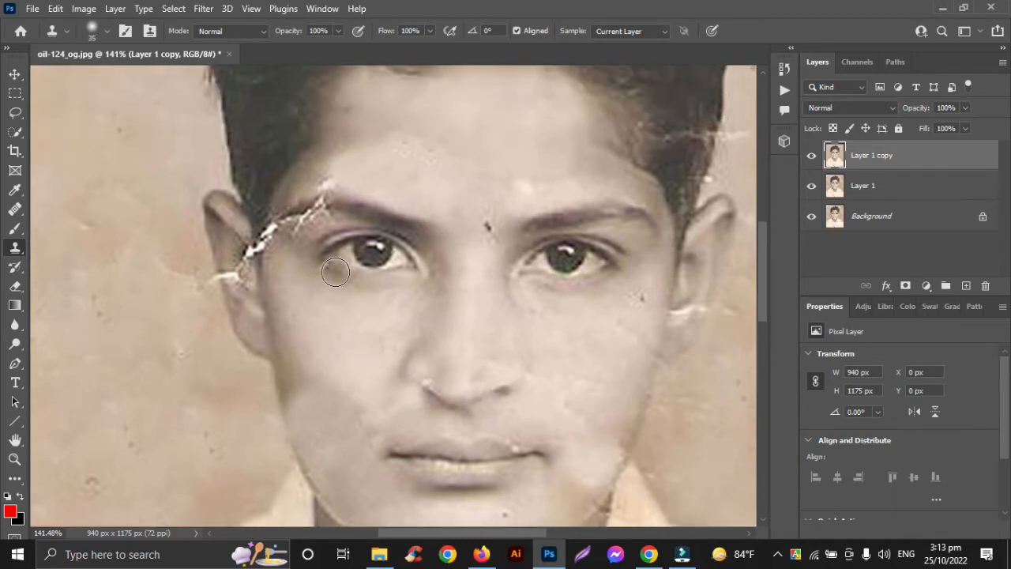
left_click(314, 324, "alt")
left_click(309, 223)
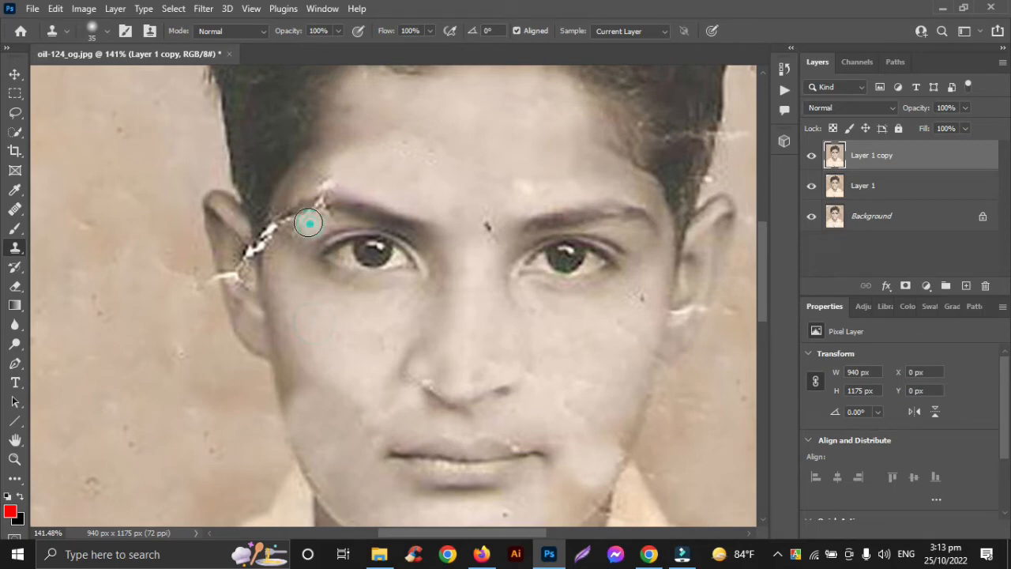
left_click(303, 222)
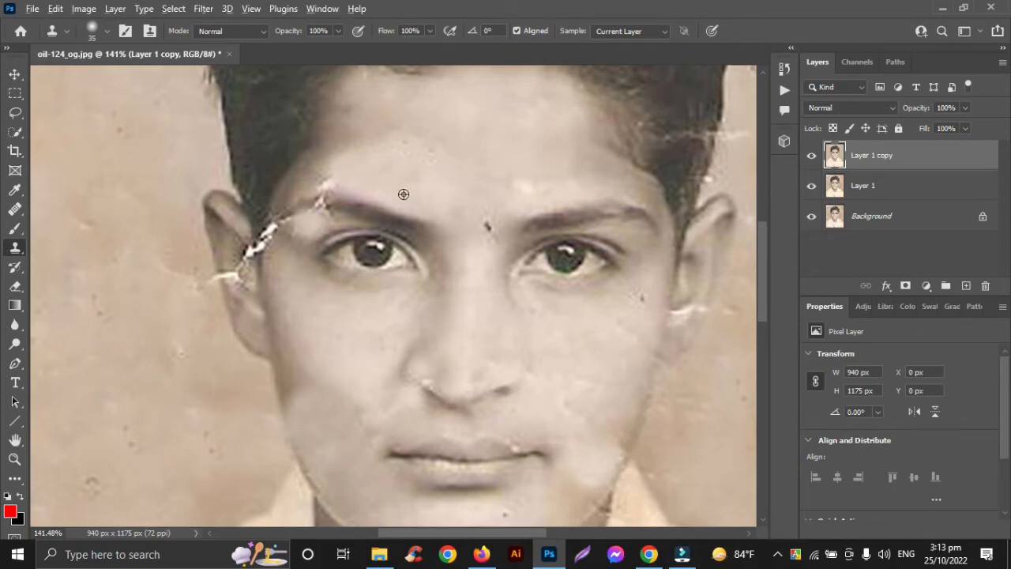
left_click(423, 166, "alt")
mouse_move(313, 225)
left_mouse_down()
mouse_move(281, 234)
mouse_move(307, 206)
left_mouse_up()
key("ctrl+z")
Step: Rebuild the left eyebrow's outer end with a 20 px Clone Stamp brush and clone out the white mark above it
left_click(396, 220, "alt")
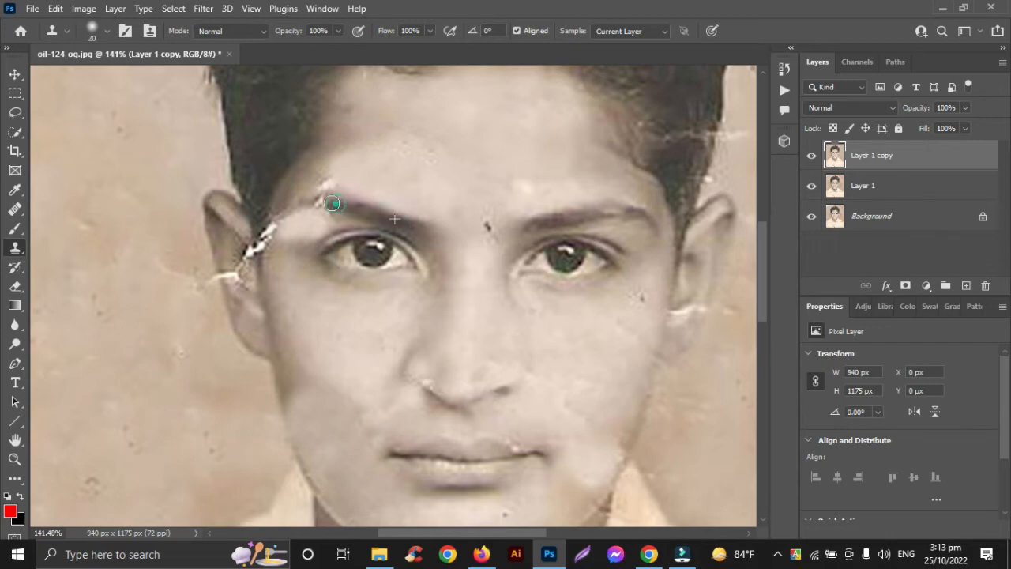
left_click_drag(333, 203, 304, 203)
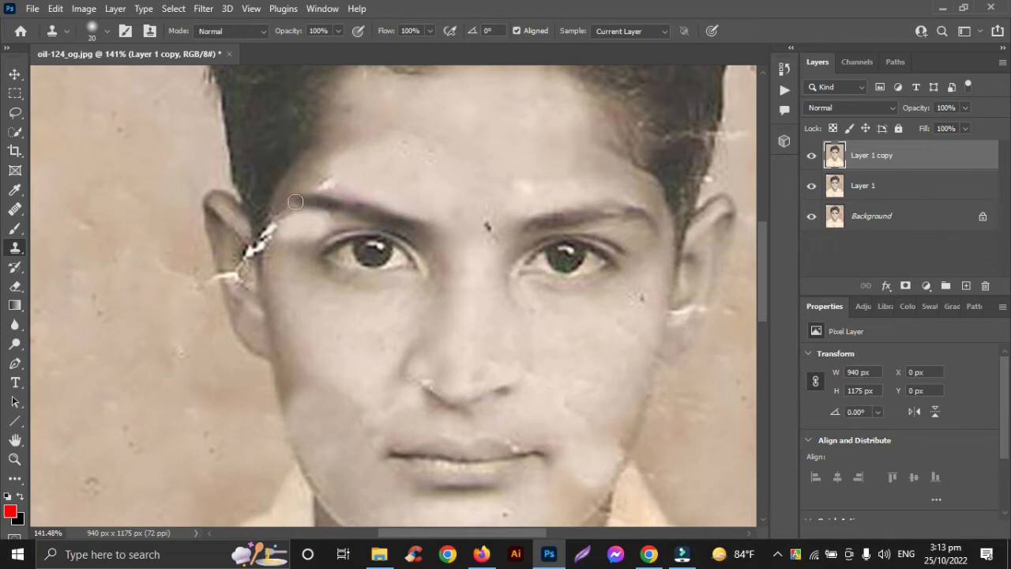
left_click_drag(349, 181, 319, 183)
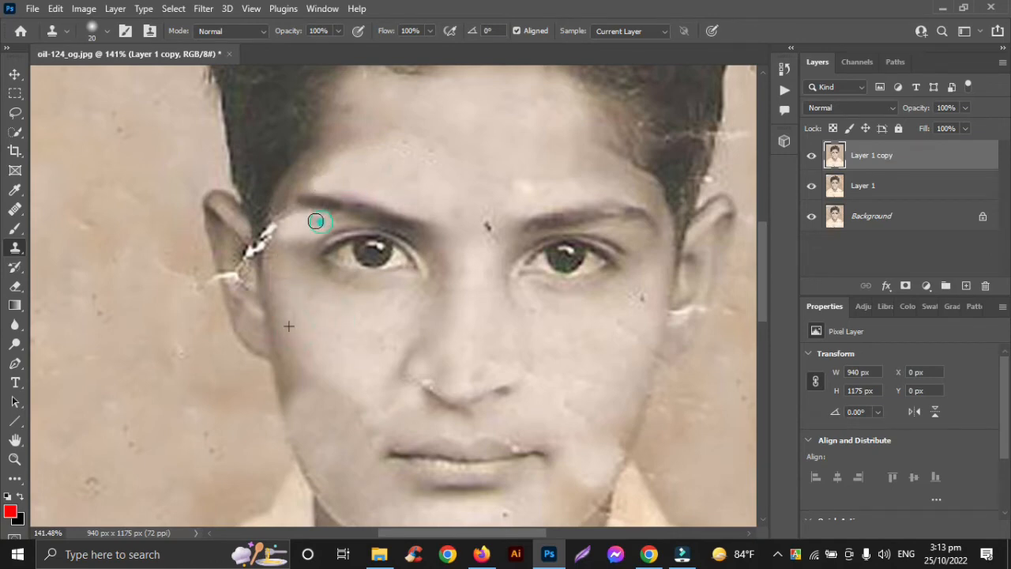
Step: Clone clean skin over the left temple below the eyebrow's outer end up to the hairline, using a 30 px brush
left_click_drag(315, 221, 304, 222)
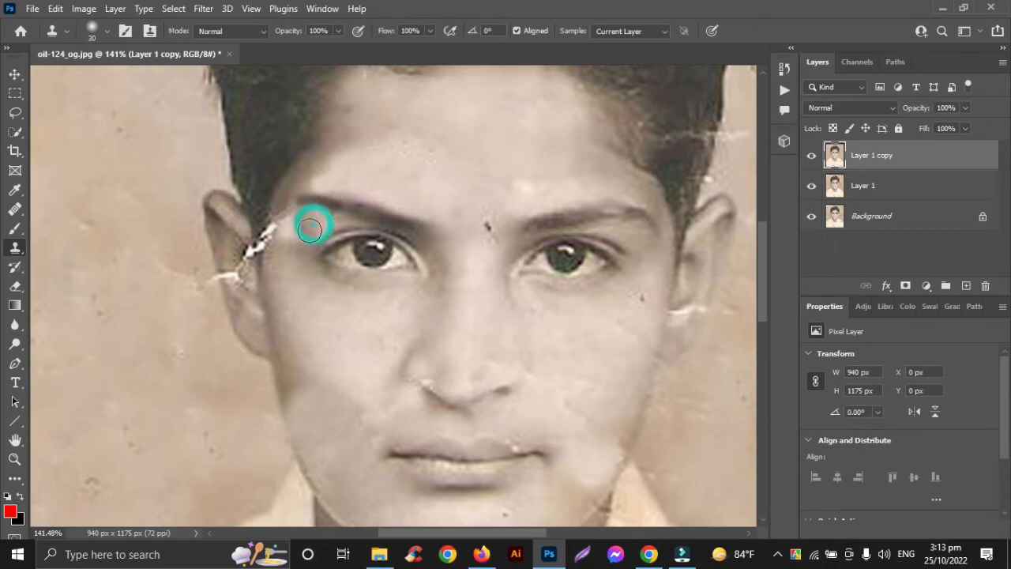
left_click(298, 230)
left_click(293, 228)
left_click(289, 226)
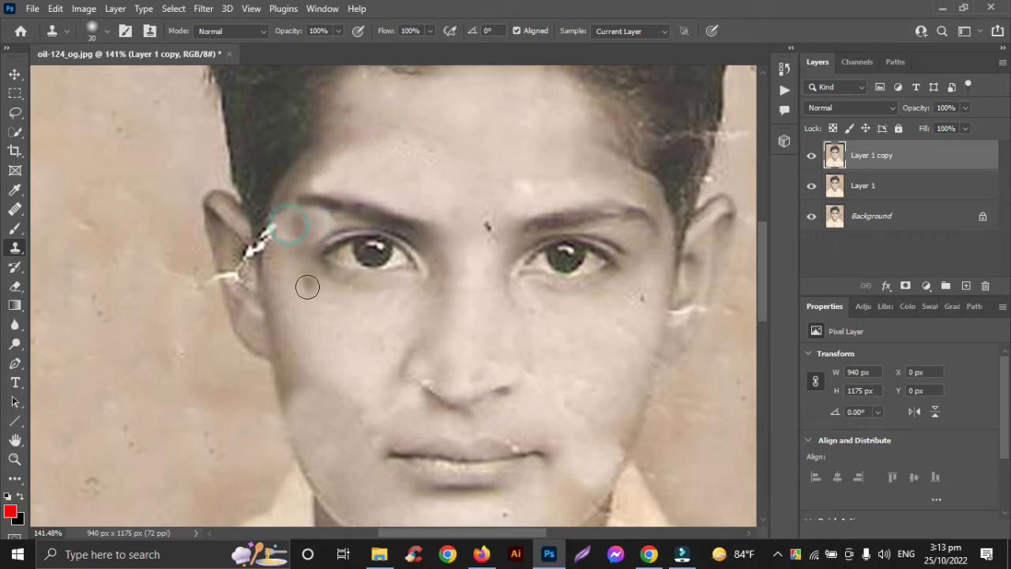
left_click(282, 229)
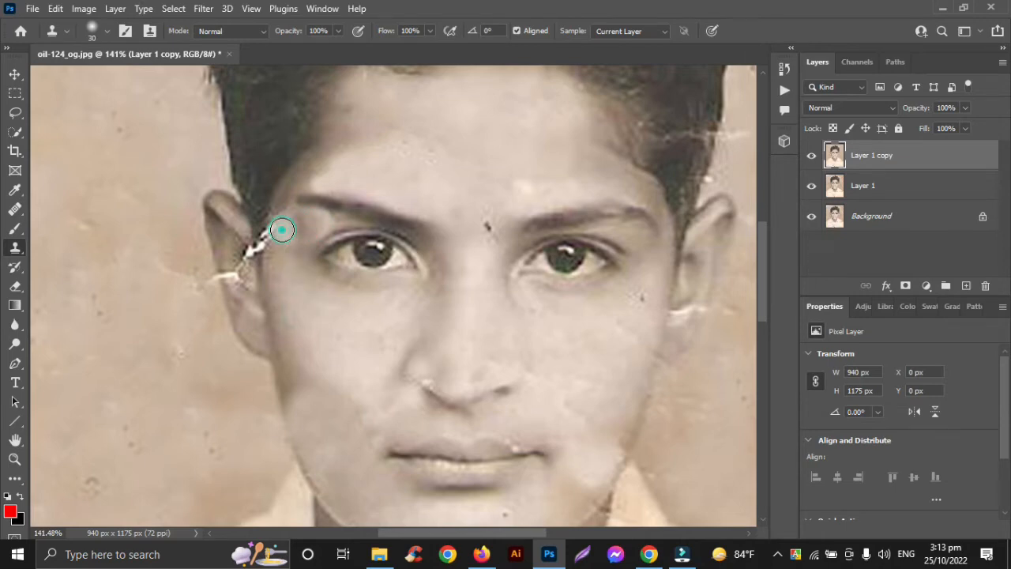
left_click(282, 230)
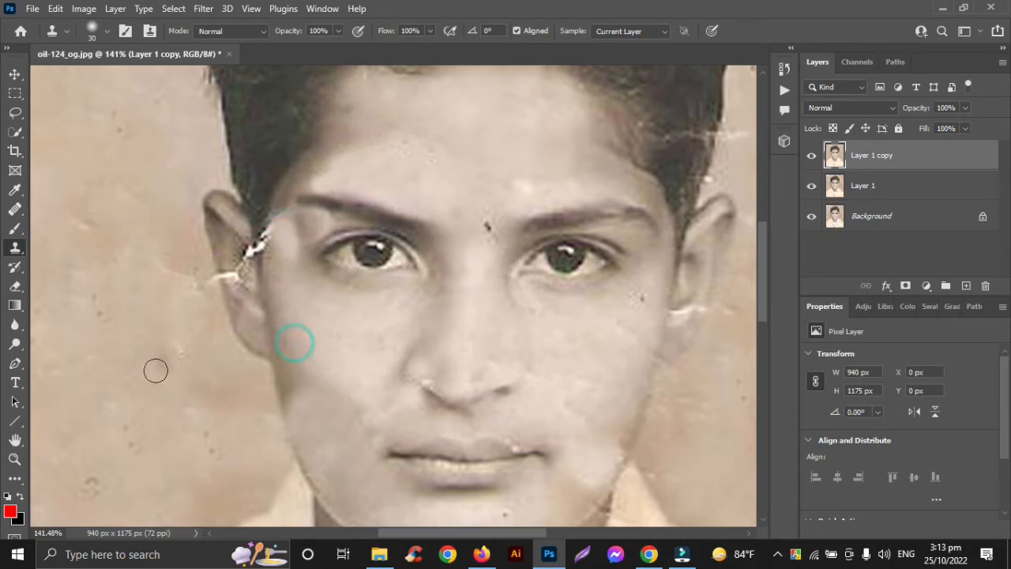
left_click(286, 221)
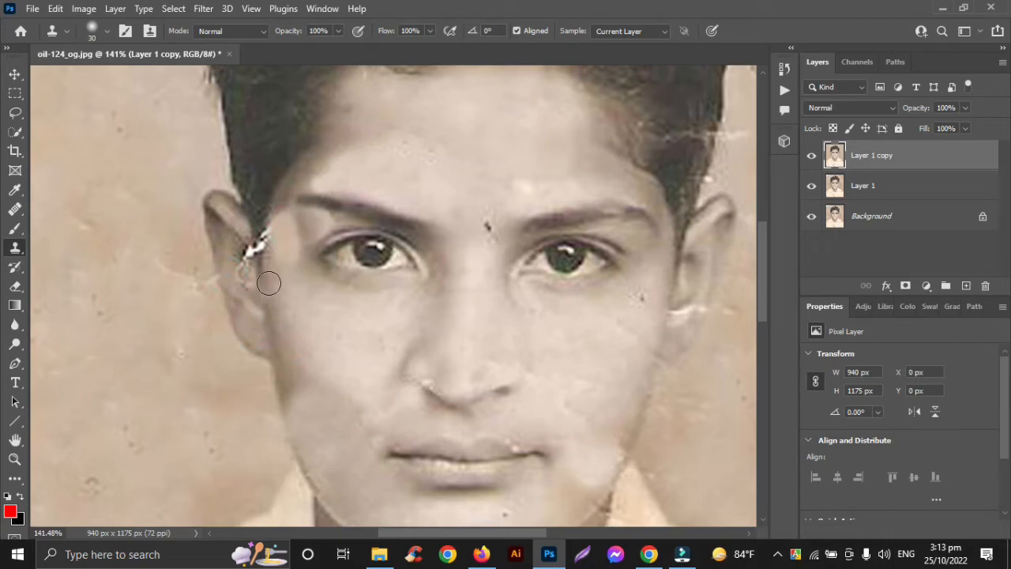
Step: Clone skin over the white tear between the left temple and ear and over the crack at the right earlobe
left_click_drag(284, 254, 260, 249)
left_click(260, 249)
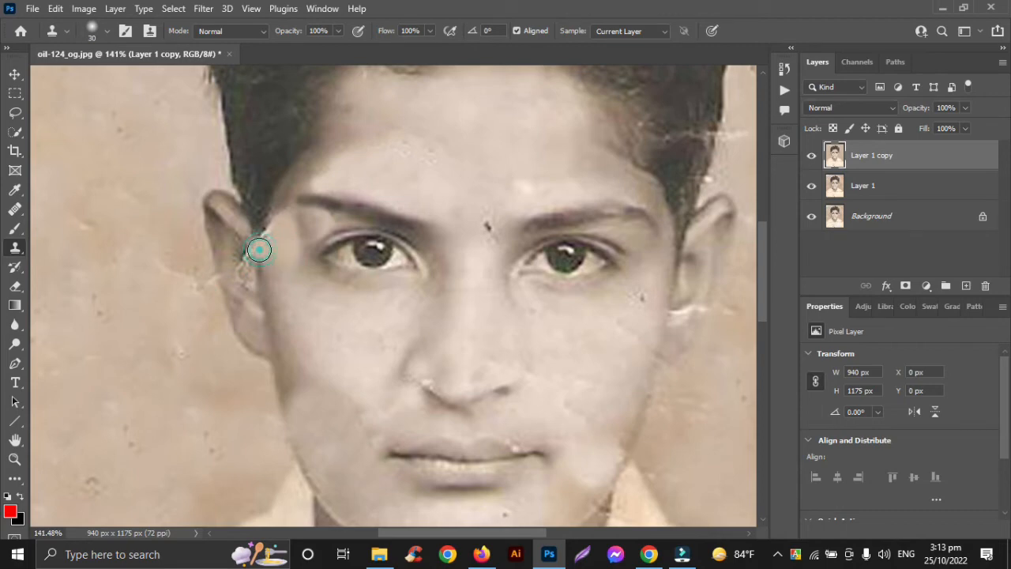
left_click(282, 361, "alt")
left_click(264, 234)
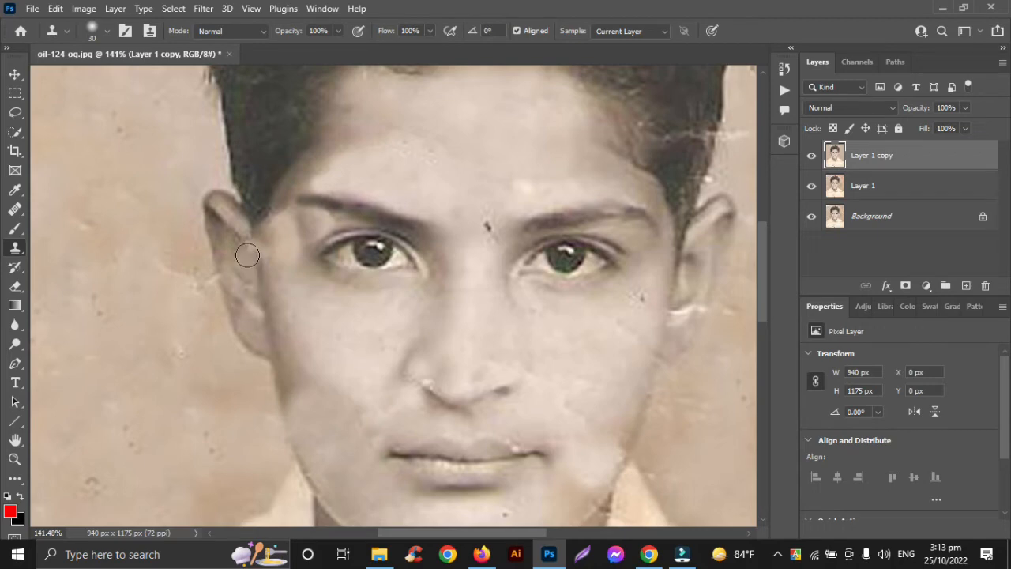
scroll(492, 309, "right", 5)
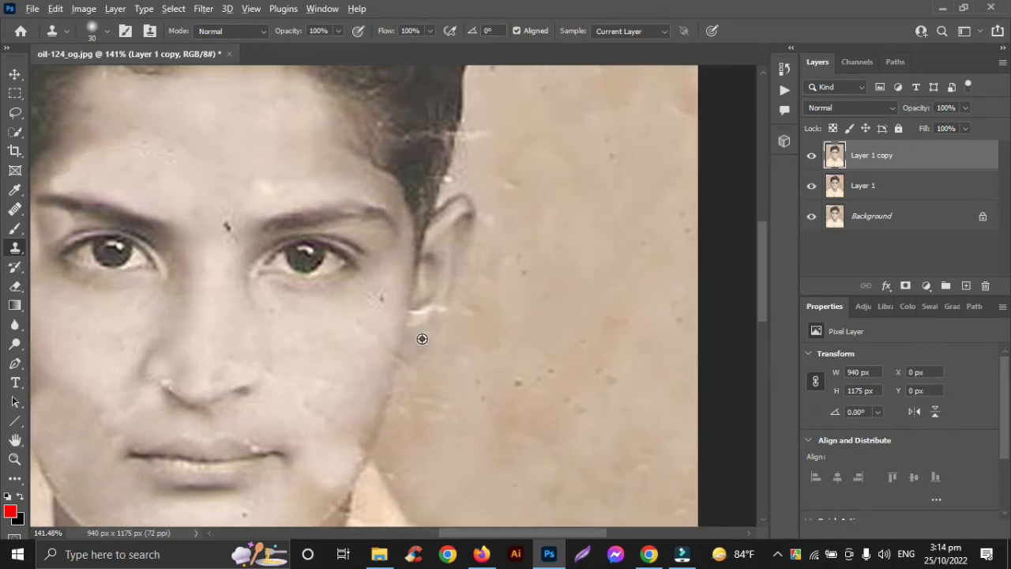
left_click(428, 316)
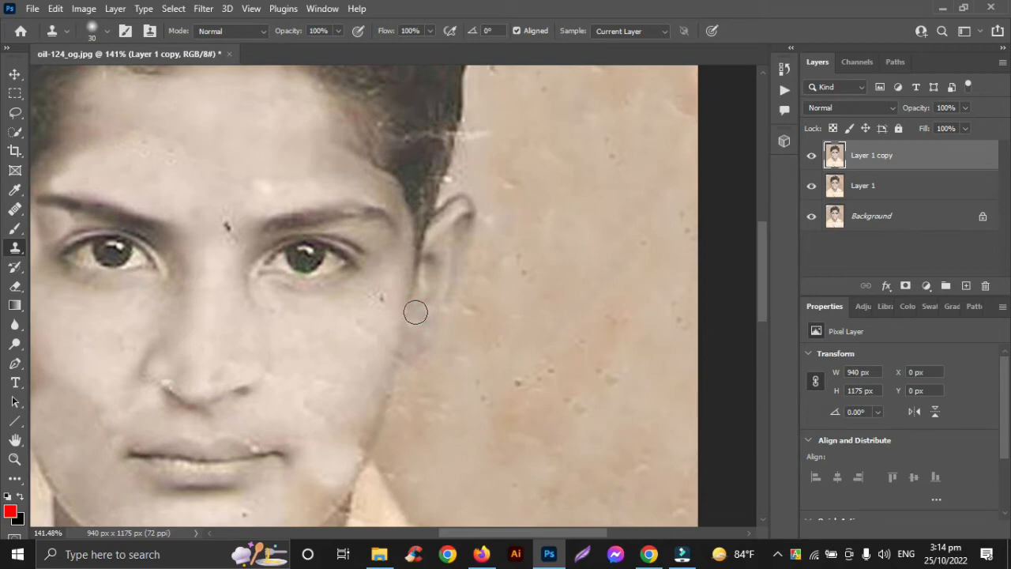
Step: Clone clean neck skin over the light spots and scratches on the neck below the chin
scroll(410, 345, "down", 4)
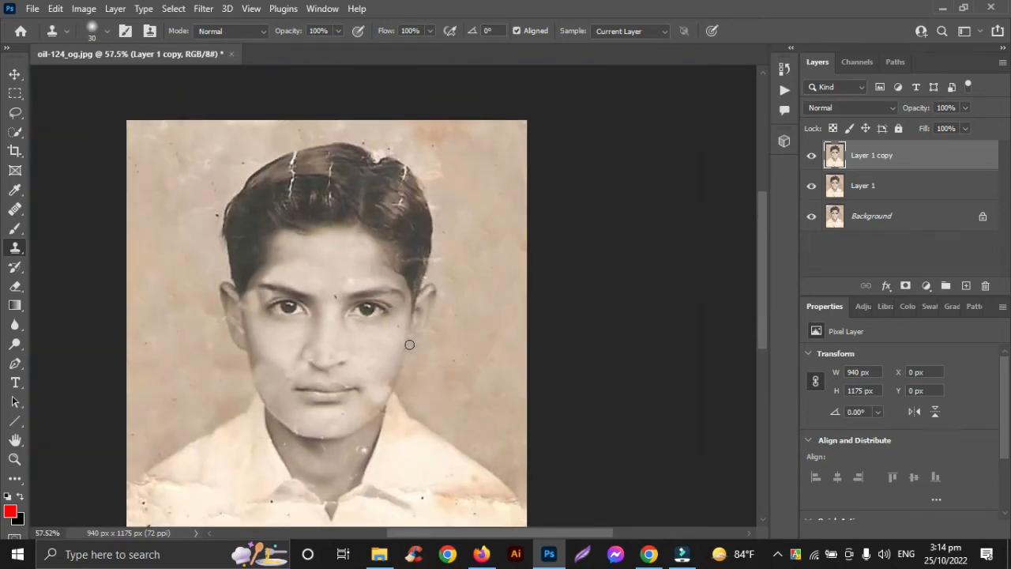
scroll(328, 359, "up", 4)
scroll(321, 362, "up", 3)
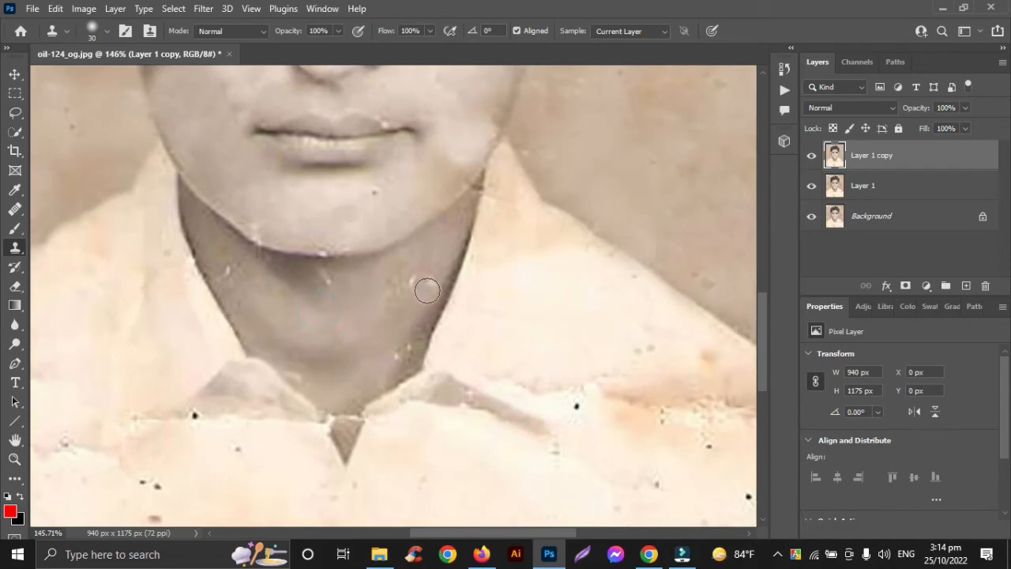
left_click(429, 289)
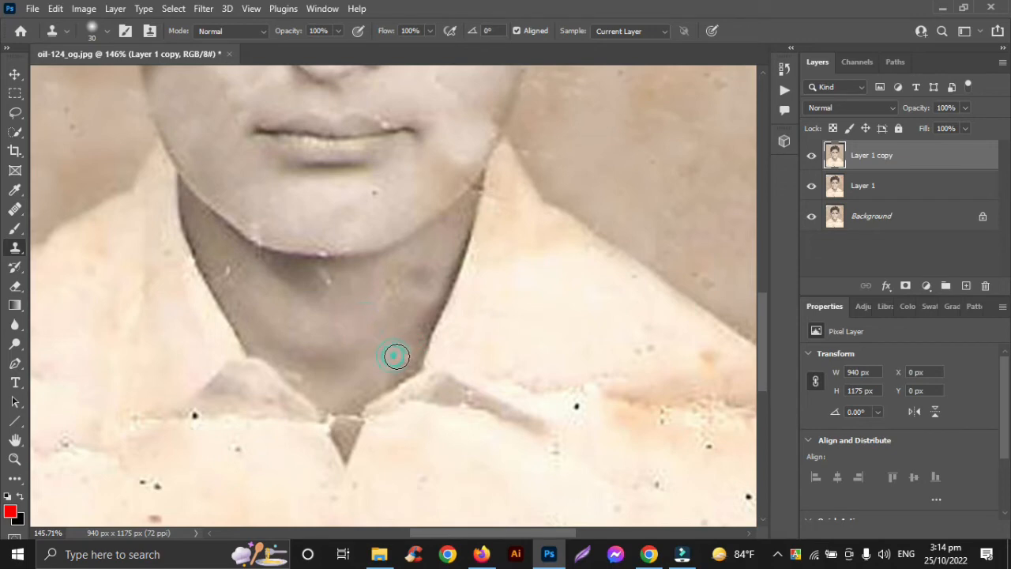
left_click(385, 297)
left_click(330, 277)
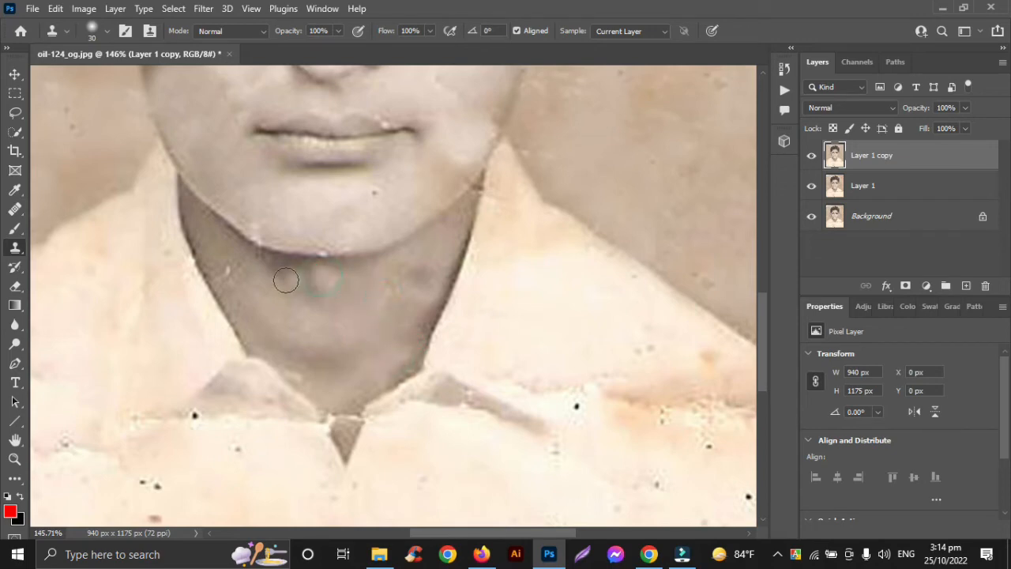
Step: Clone out the white marks along the chin's lower edge and the dark spot on the chin
left_click(375, 227)
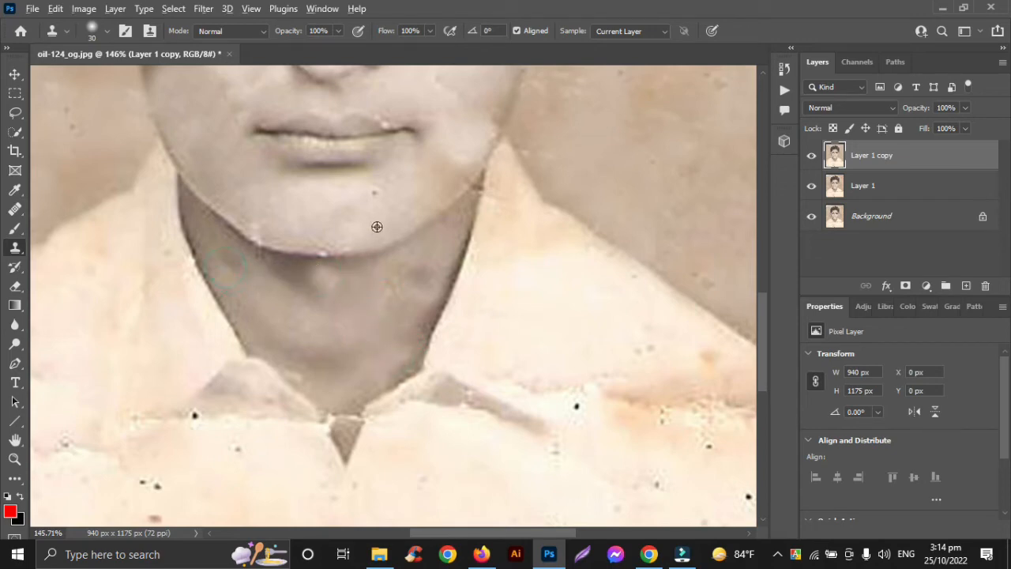
left_click(323, 248)
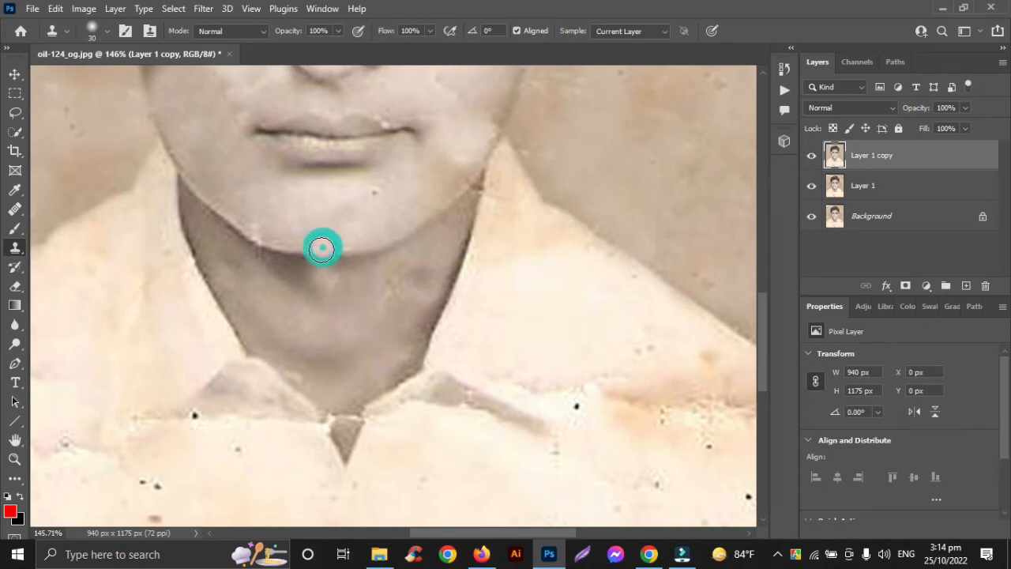
left_click(256, 231)
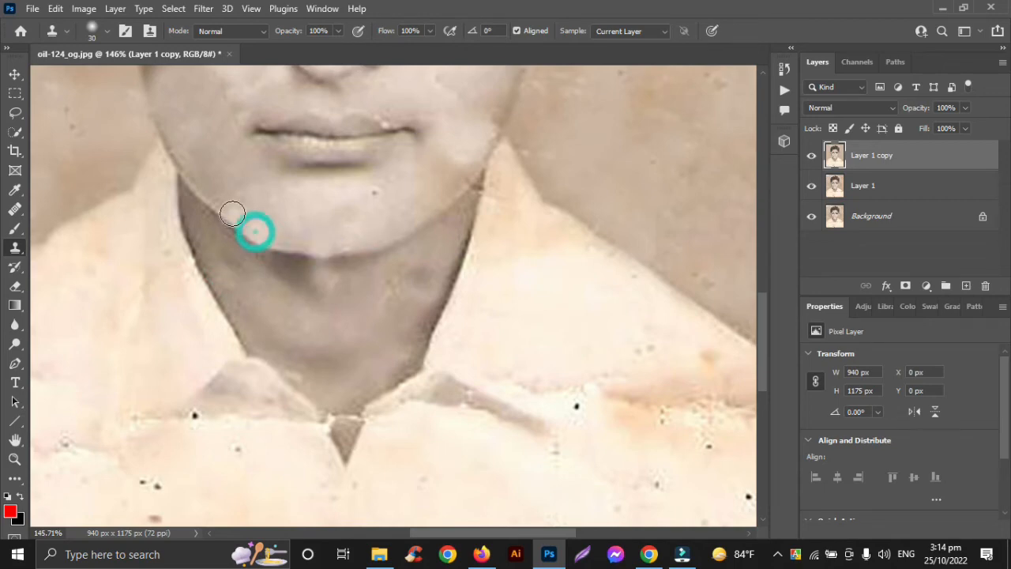
left_click(234, 214)
left_click(376, 198)
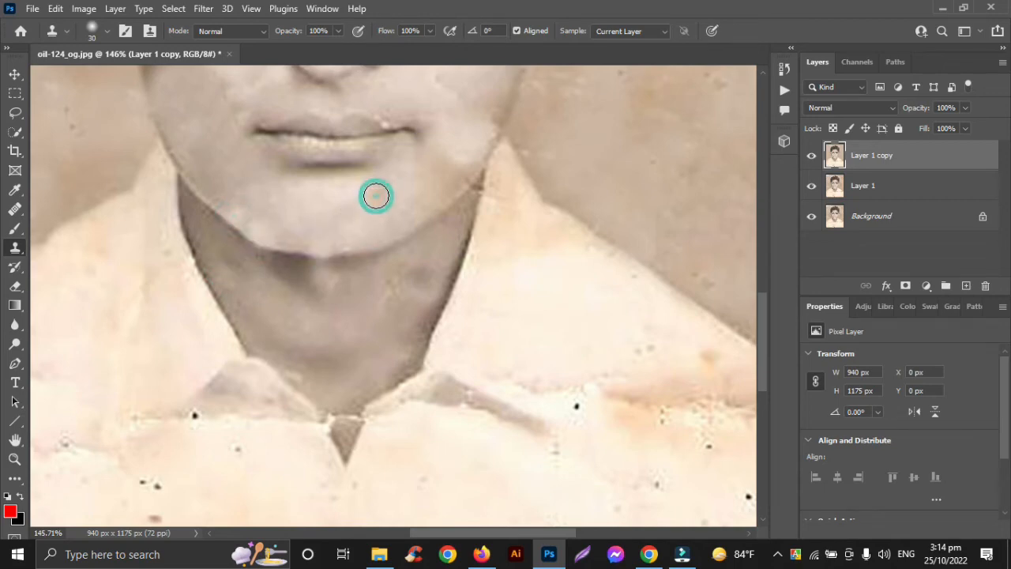
Step: Clone out the light marks on the upper lip and left nostril and the dark spot between the eyebrows
scroll(316, 209, "up", 5)
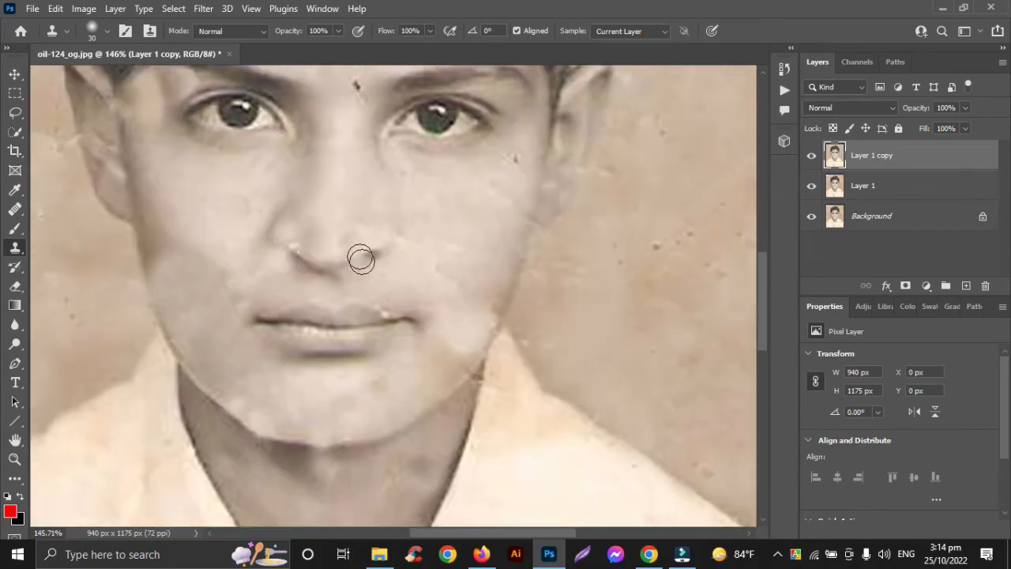
left_click(357, 309)
left_click(382, 316)
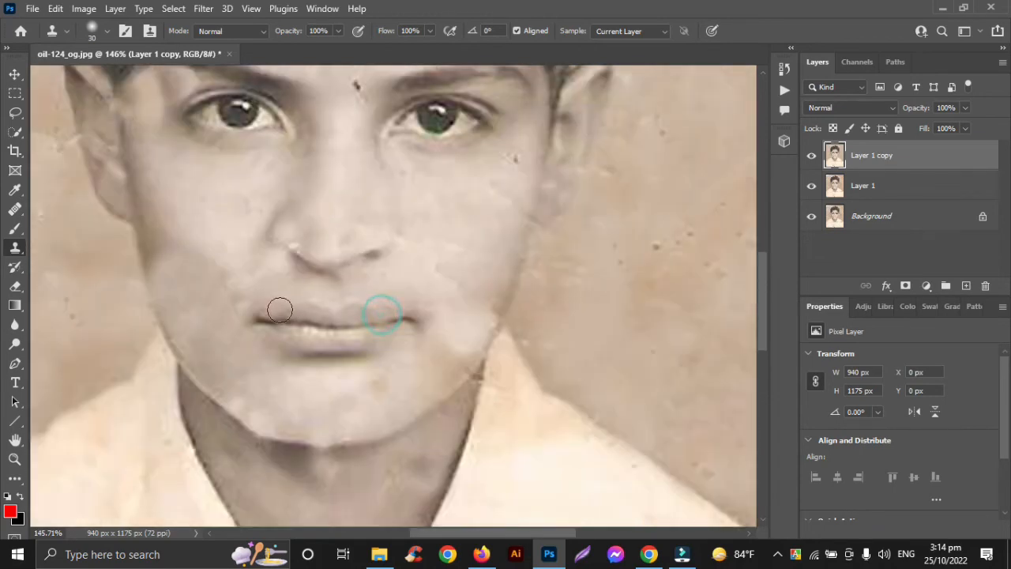
left_click(291, 241)
left_click(296, 245)
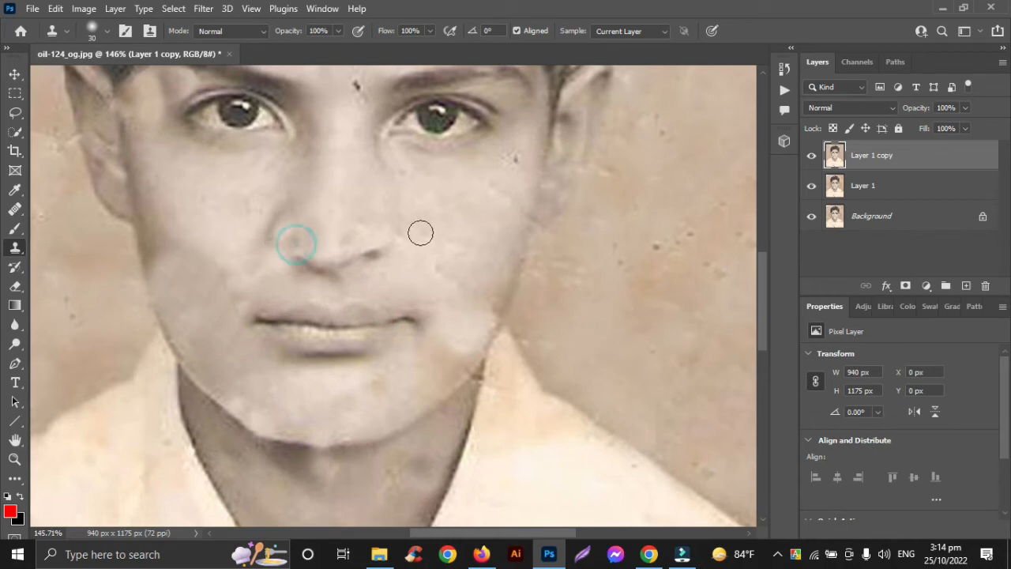
scroll(368, 260, "up", 4)
left_click(339, 163, "alt")
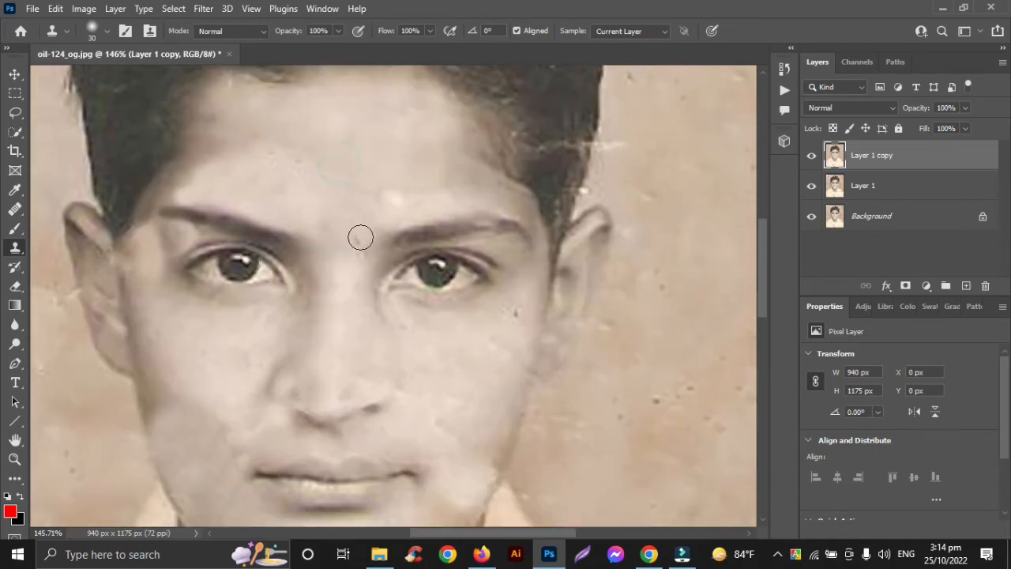
Step: Clone clean hair over the white vertical cracks across the top and the light crease above the right ear
scroll(325, 216, "down", 3)
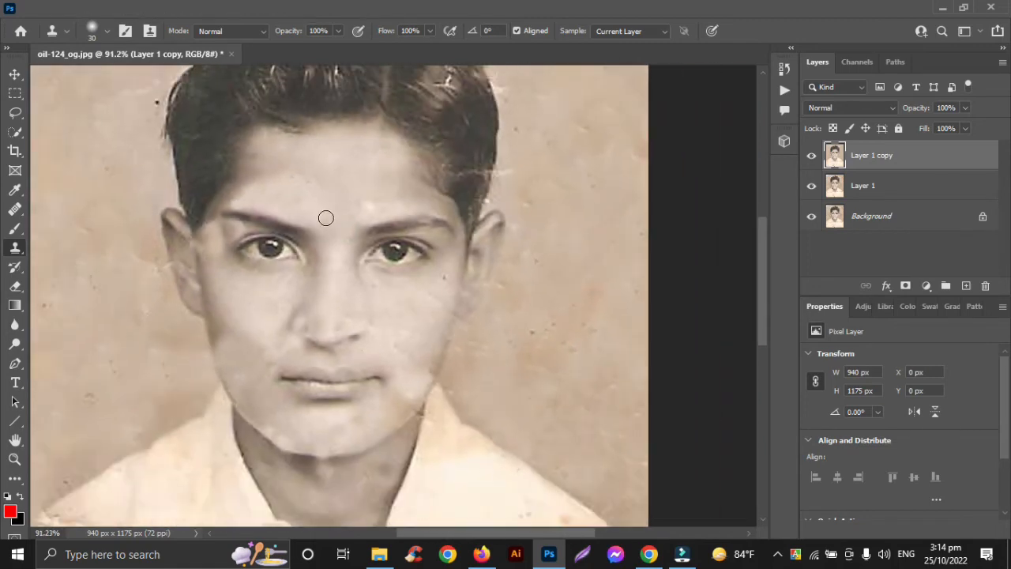
scroll(326, 217, "down", 1)
scroll(325, 217, "up", 3)
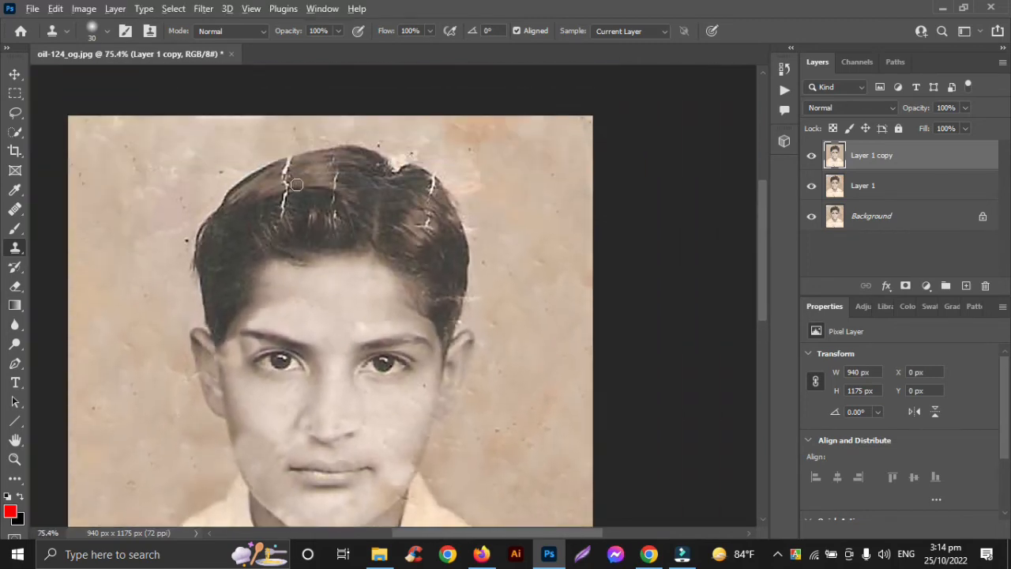
scroll(296, 184, "up", 3)
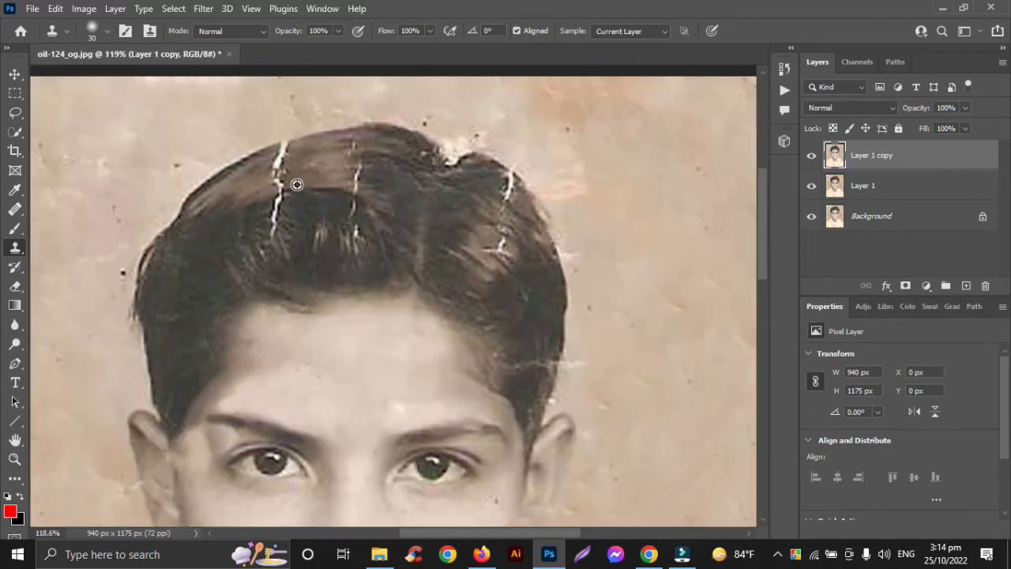
left_click(331, 151, "alt")
left_click_drag(286, 151, 276, 214)
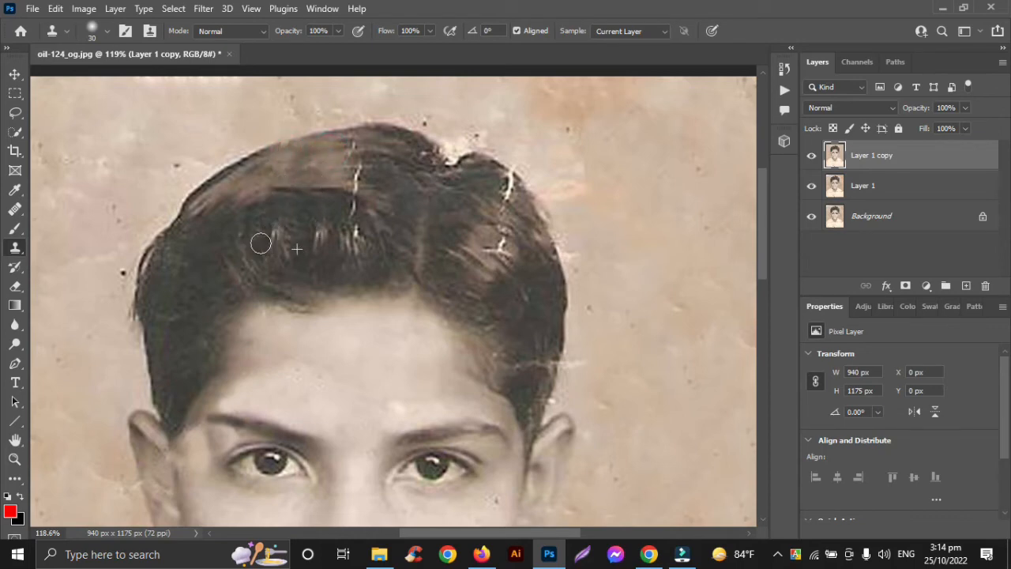
mouse_move(333, 235)
left_mouse_down()
mouse_move(357, 218)
mouse_move(356, 167)
left_mouse_up()
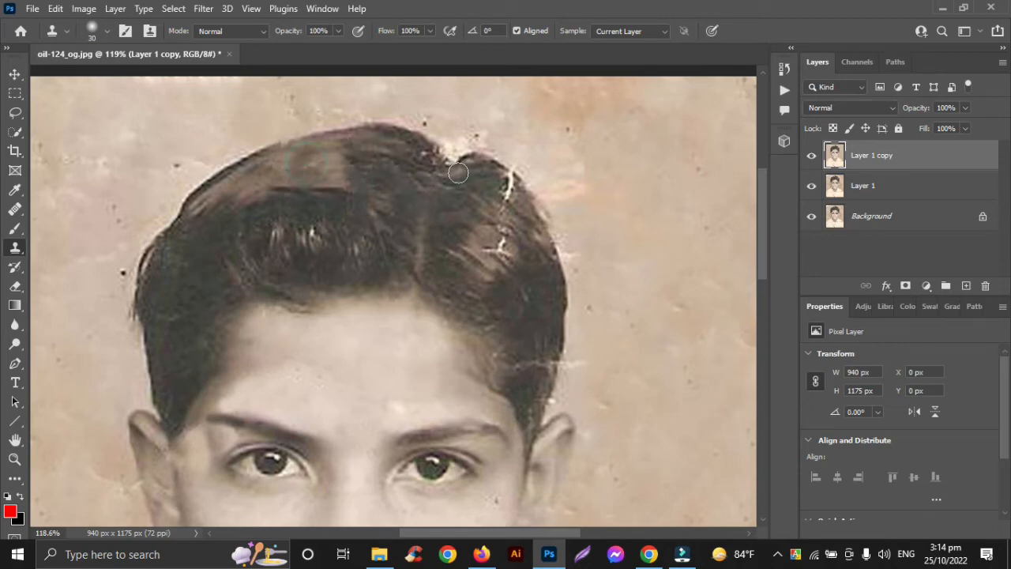
mouse_move(510, 177)
left_mouse_down()
mouse_move(498, 245)
mouse_move(506, 258)
mouse_move(455, 249)
left_mouse_up()
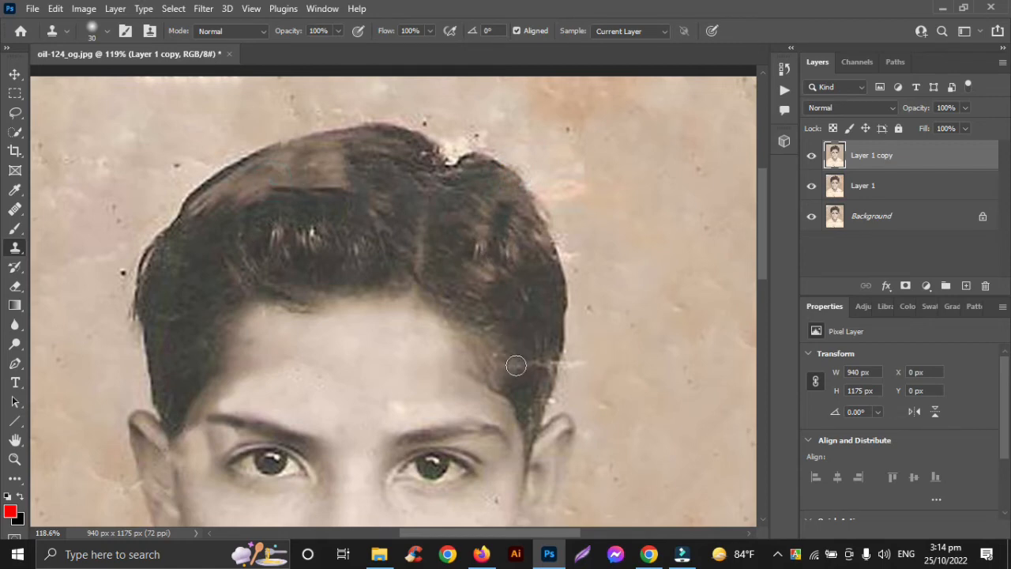
left_click_drag(515, 363, 539, 364)
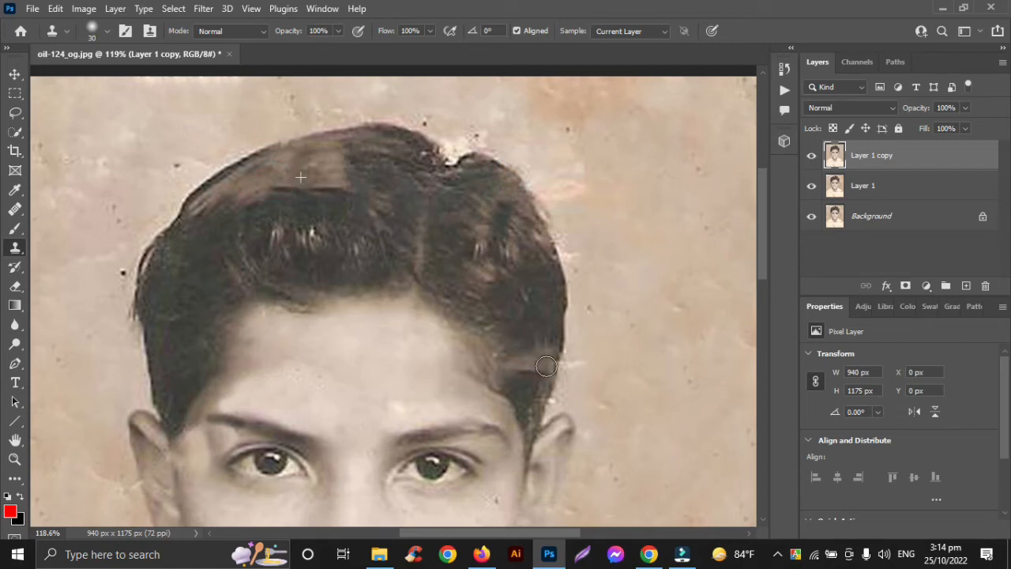
Step: Clone clean shirt fabric over the creases and dark spots on the left shoulder and chest, enlarging the brush to 50 px
scroll(441, 206, "down", 3)
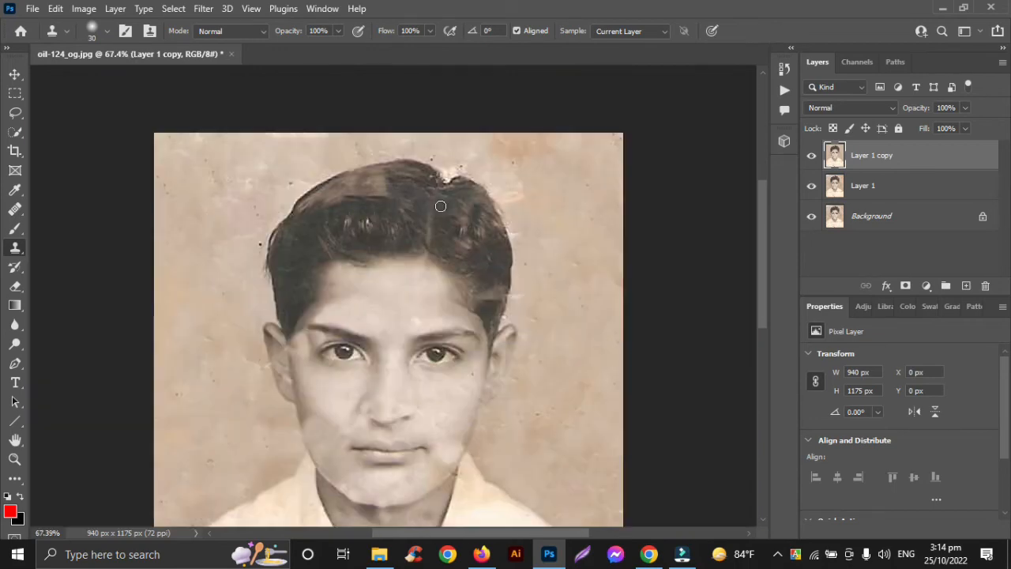
scroll(441, 206, "down", 10)
scroll(441, 206, "down", 3)
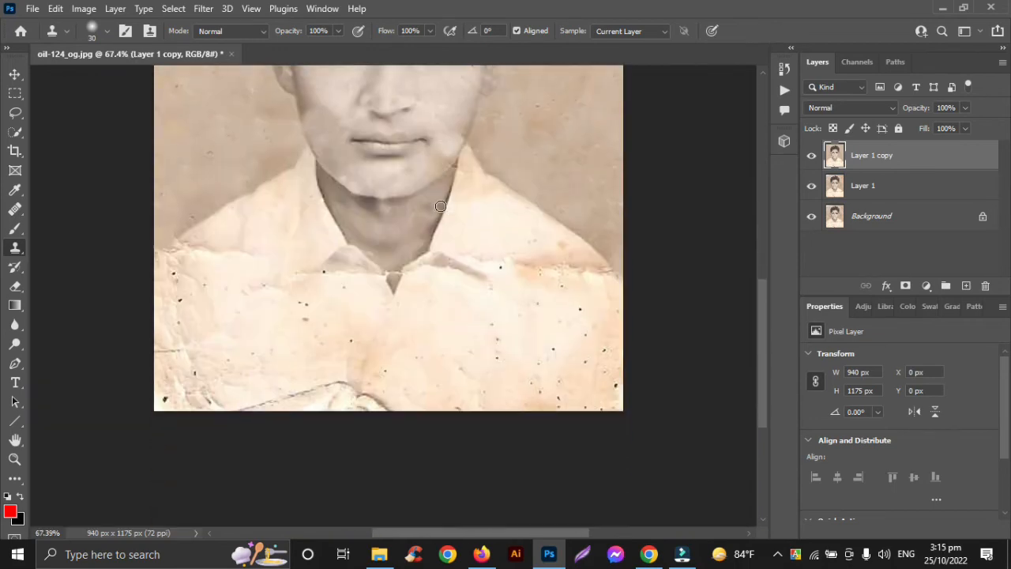
scroll(440, 206, "down", 1)
scroll(220, 279, "up", 3)
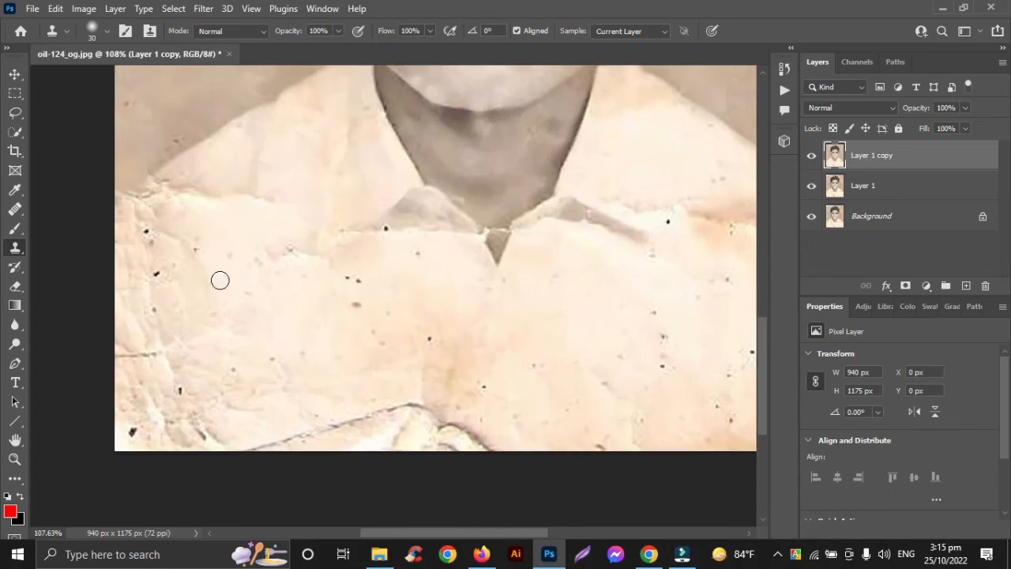
left_click(301, 138, "alt")
mouse_move(280, 165)
left_mouse_down()
mouse_move(242, 201)
mouse_move(161, 211)
mouse_move(158, 307)
mouse_move(228, 219)
mouse_move(289, 250)
mouse_move(212, 229)
mouse_move(280, 279)
mouse_move(194, 296)
mouse_move(174, 277)
mouse_move(225, 215)
left_mouse_up()
left_click(311, 140, "alt")
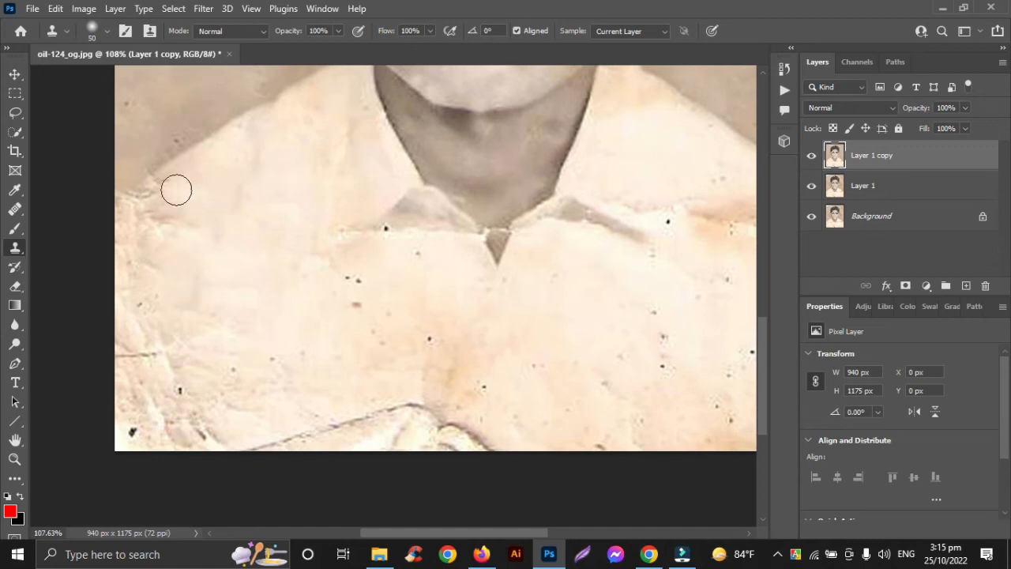
mouse_move(176, 190)
left_mouse_down()
mouse_move(149, 202)
mouse_move(132, 243)
mouse_move(171, 222)
mouse_move(148, 278)
mouse_move(131, 396)
mouse_move(130, 350)
mouse_move(119, 372)
mouse_move(167, 421)
mouse_move(192, 388)
mouse_move(169, 321)
left_mouse_up()
Step: Clone clean fabric over the creases and dark spots in the shirt's lower left corner
left_click(188, 232, "alt")
scroll(197, 300, "down", 3)
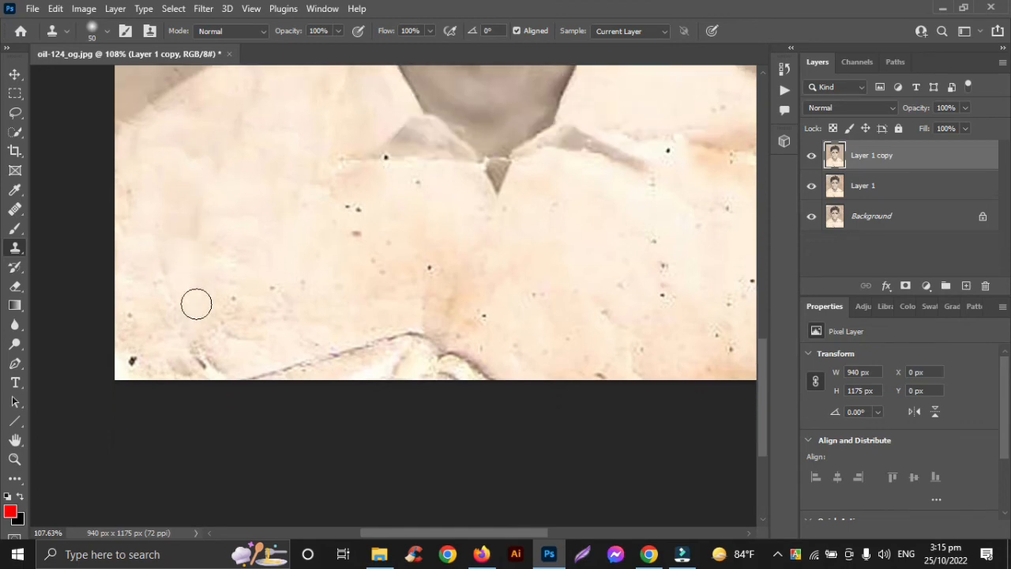
mouse_move(192, 274)
left_mouse_down()
mouse_move(210, 308)
mouse_move(136, 300)
mouse_move(129, 255)
mouse_move(128, 300)
left_mouse_up()
scroll(240, 233, "up", 2)
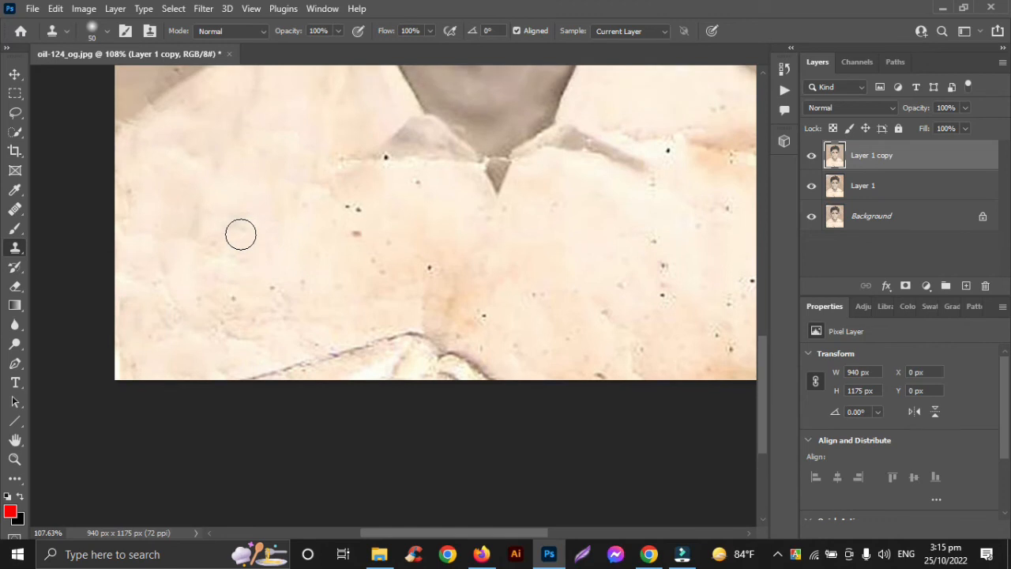
Step: Clone out the dark spots below the left collar and the torn, dark-edged fold along the shirt's bottom centre
left_click(179, 190, "alt")
mouse_move(360, 209)
left_mouse_down()
mouse_move(350, 233)
mouse_move(351, 218)
mouse_move(433, 273)
mouse_move(410, 237)
mouse_move(379, 196)
left_mouse_up()
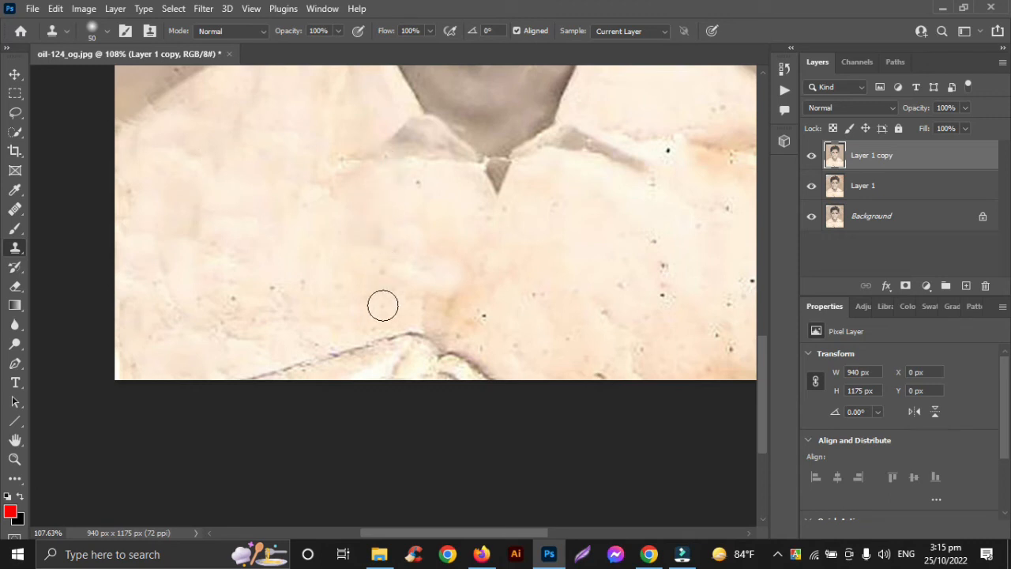
mouse_move(393, 324)
left_mouse_down()
mouse_move(336, 358)
mouse_move(290, 365)
mouse_move(316, 346)
mouse_move(252, 372)
left_mouse_up()
left_click(294, 230, "alt")
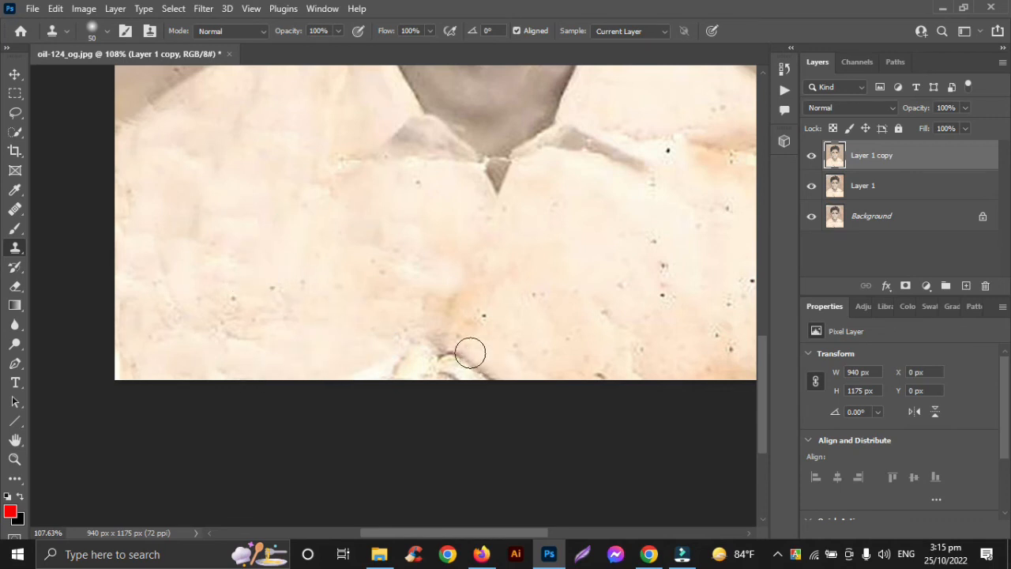
mouse_move(473, 282)
left_mouse_down()
mouse_move(429, 373)
mouse_move(460, 371)
mouse_move(395, 366)
mouse_move(408, 348)
left_mouse_up()
mouse_move(457, 291)
left_mouse_down()
mouse_move(431, 328)
mouse_move(481, 327)
left_mouse_up()
left_click(303, 244, "alt")
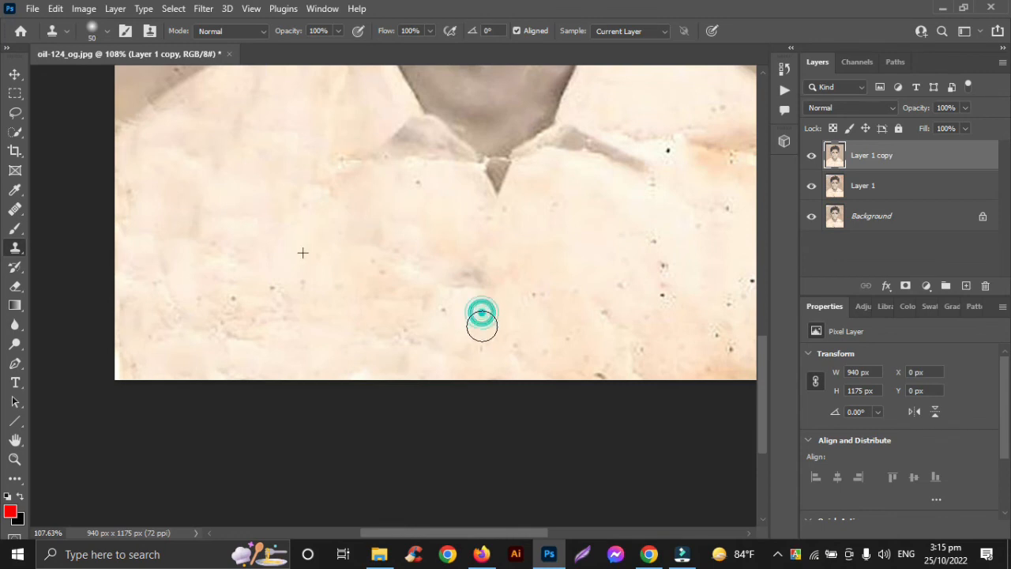
Step: Clone clean fabric over the dark spots scattered across the right side of the shirt
scroll(381, 303, "right", 2)
scroll(380, 307, "right", 2)
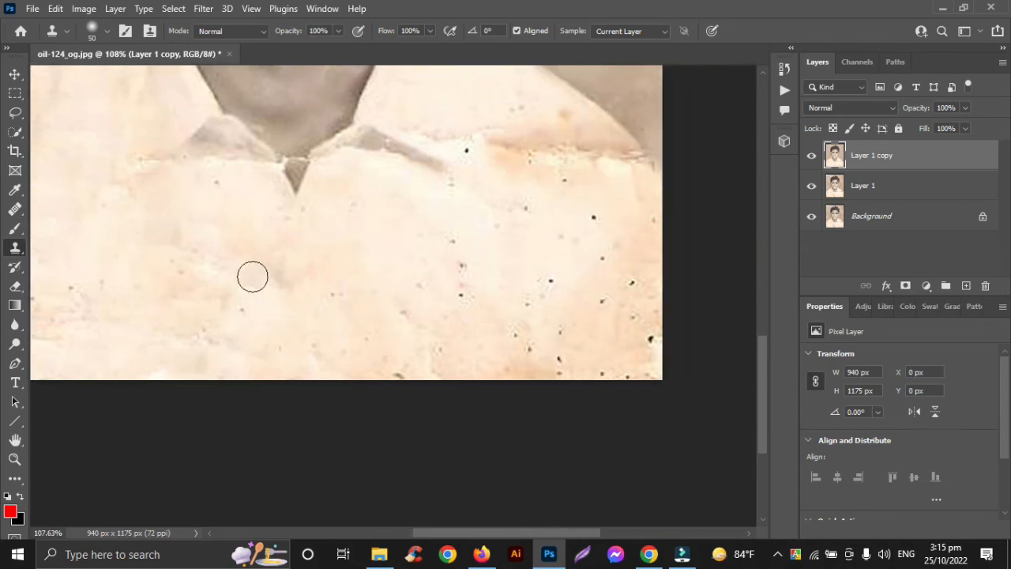
left_click(108, 217, "alt")
left_click_drag(451, 239, 459, 309)
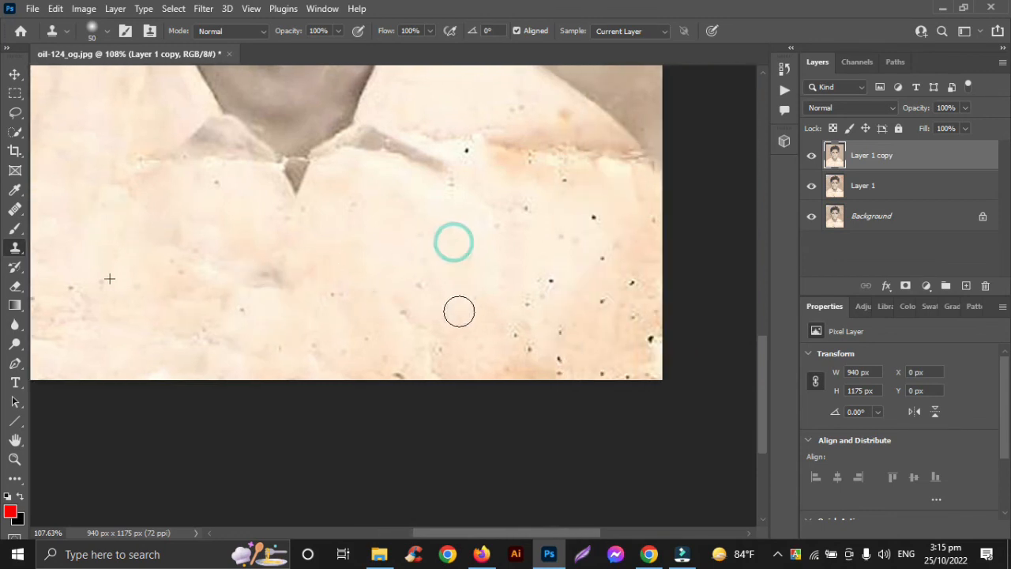
mouse_move(474, 147)
left_mouse_down()
mouse_move(497, 205)
mouse_move(532, 211)
mouse_move(534, 167)
mouse_move(597, 219)
mouse_move(546, 281)
mouse_move(638, 281)
mouse_move(525, 304)
mouse_move(538, 310)
mouse_move(535, 356)
mouse_move(571, 364)
mouse_move(560, 366)
mouse_move(569, 329)
mouse_move(571, 357)
mouse_move(588, 345)
mouse_move(566, 336)
mouse_move(572, 347)
mouse_move(544, 363)
mouse_move(625, 372)
mouse_move(652, 344)
mouse_move(632, 292)
left_mouse_up()
left_click(83, 292, "alt")
left_click(196, 268, "alt")
left_click(551, 185, "alt")
left_click(549, 215, "alt")
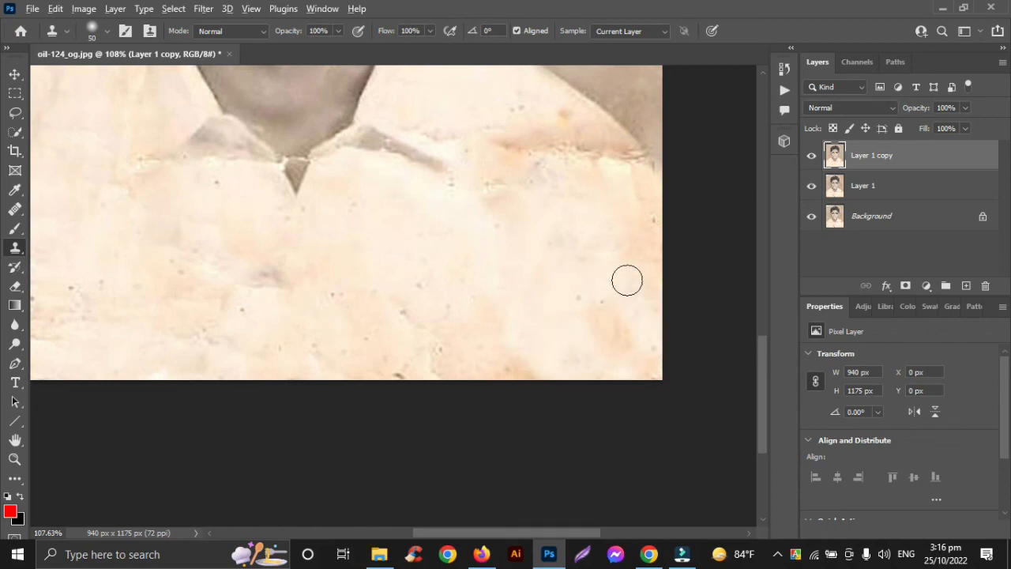
Step: Clone clean shirt fabric over the crease across the right shoulder, the right collar flap and the grey smudge at the chest's centre
scroll(627, 281, "down", 4)
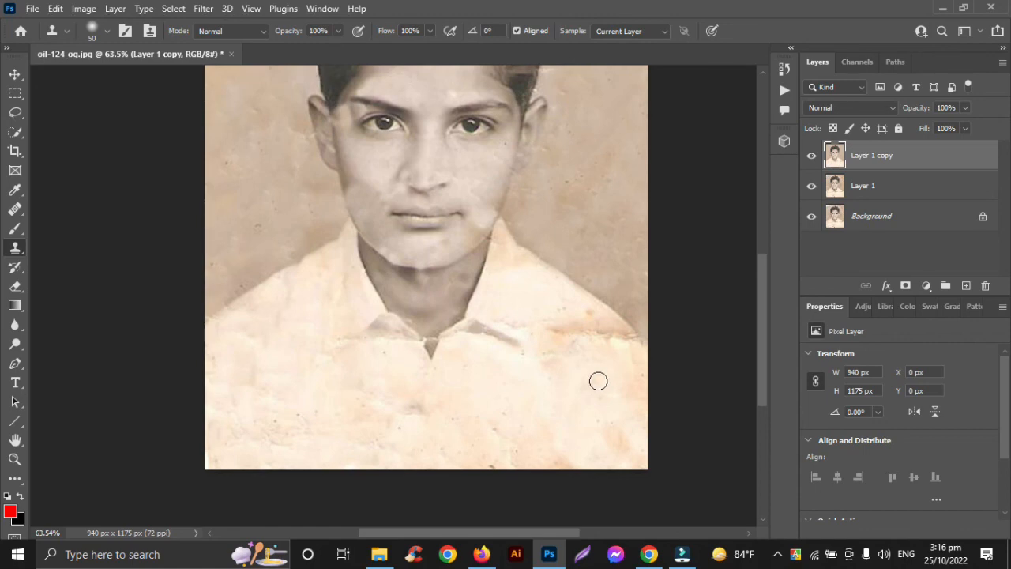
left_click(599, 382, "alt")
mouse_move(614, 350)
left_mouse_down()
mouse_move(617, 334)
mouse_move(574, 328)
left_mouse_up()
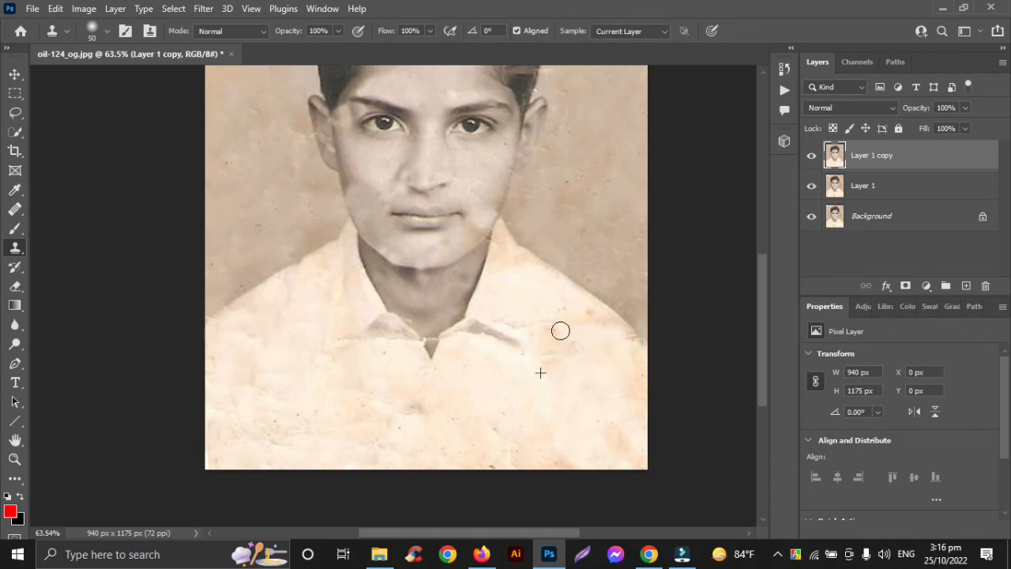
left_click(575, 401, "alt")
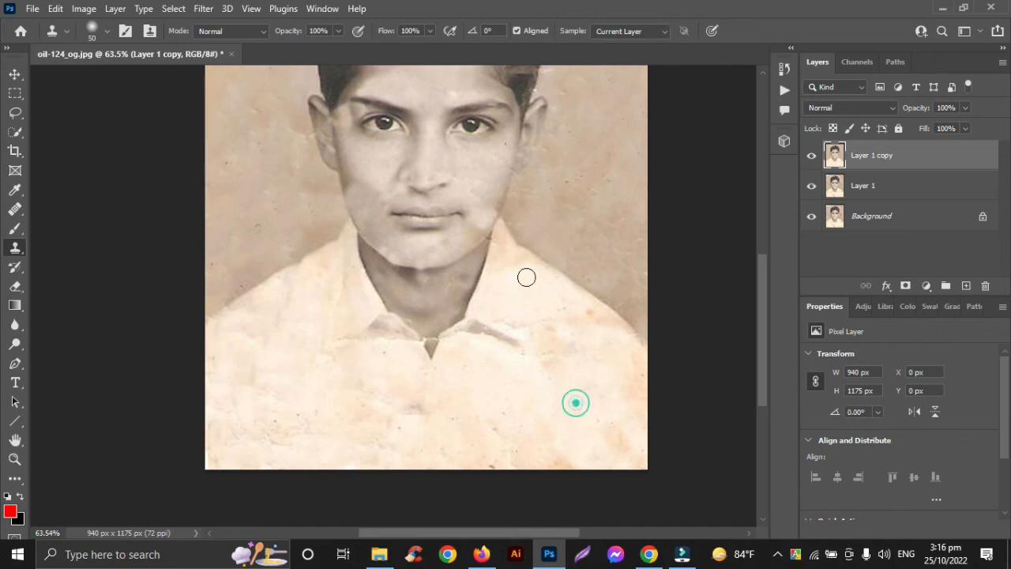
left_click(511, 239)
left_click_drag(500, 262, 517, 309)
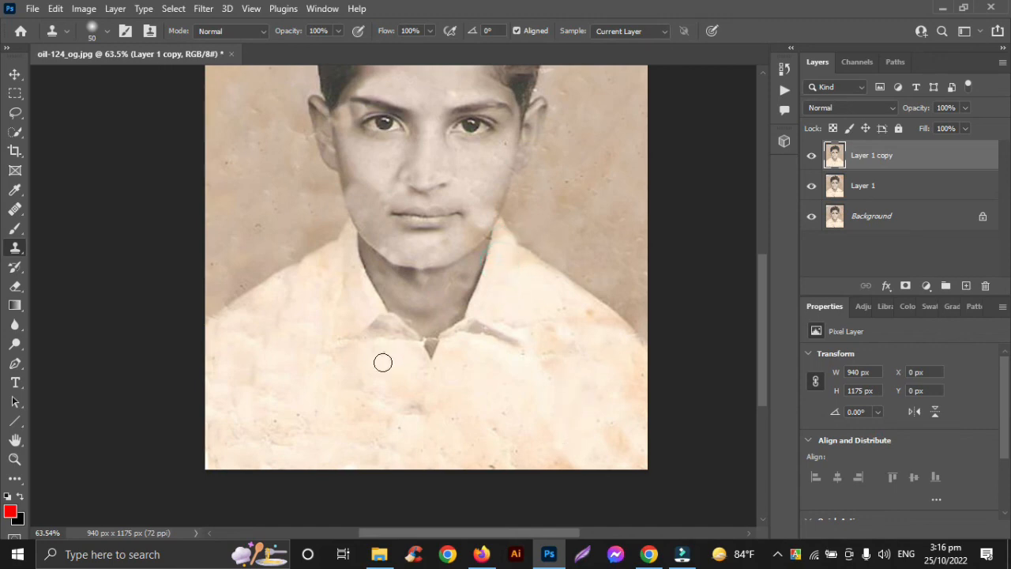
left_click(548, 394, "alt")
left_click_drag(422, 400, 421, 420)
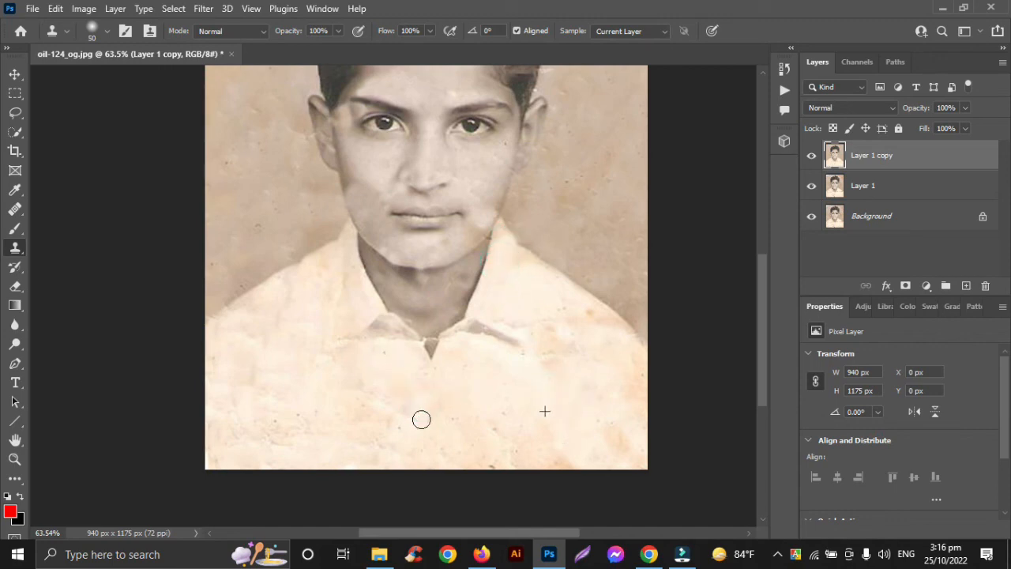
Step: Compare the whole portrait before and after retouching by toggling the visibility of Layer 1 copy, leaving the layer shown
scroll(447, 334, "down", 3)
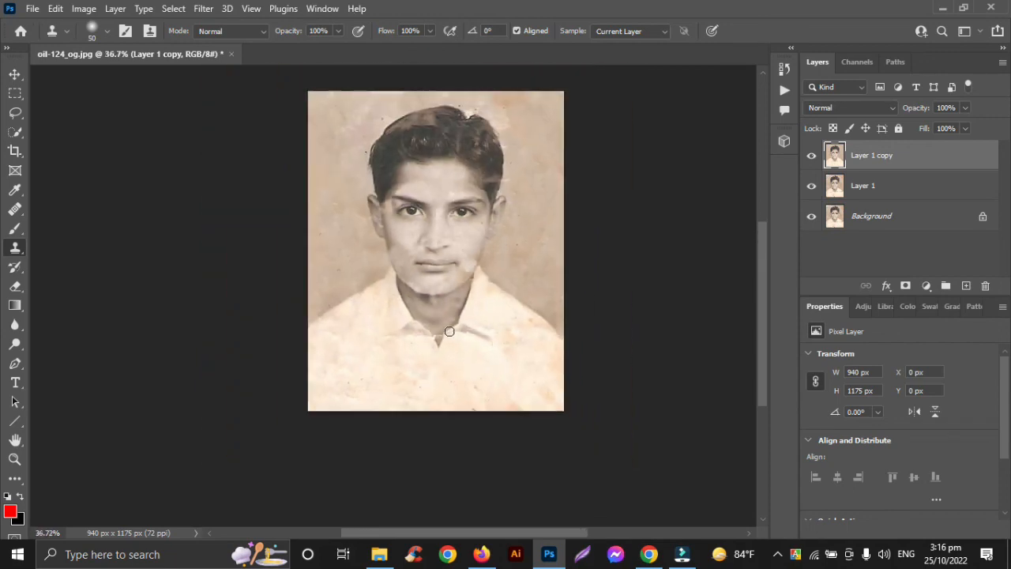
scroll(530, 257, "up", 1)
left_click(16, 75)
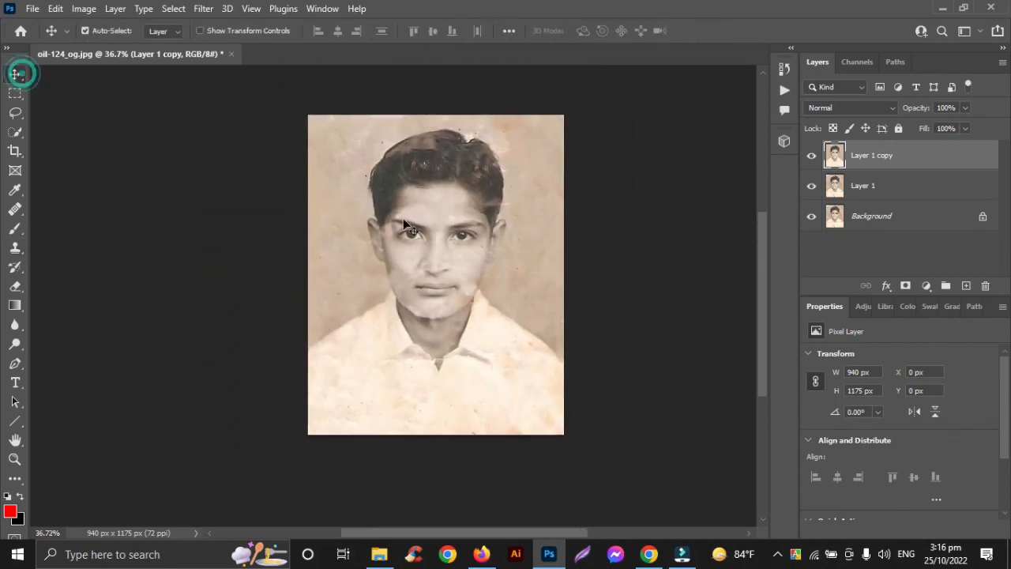
scroll(440, 273, "up", 2)
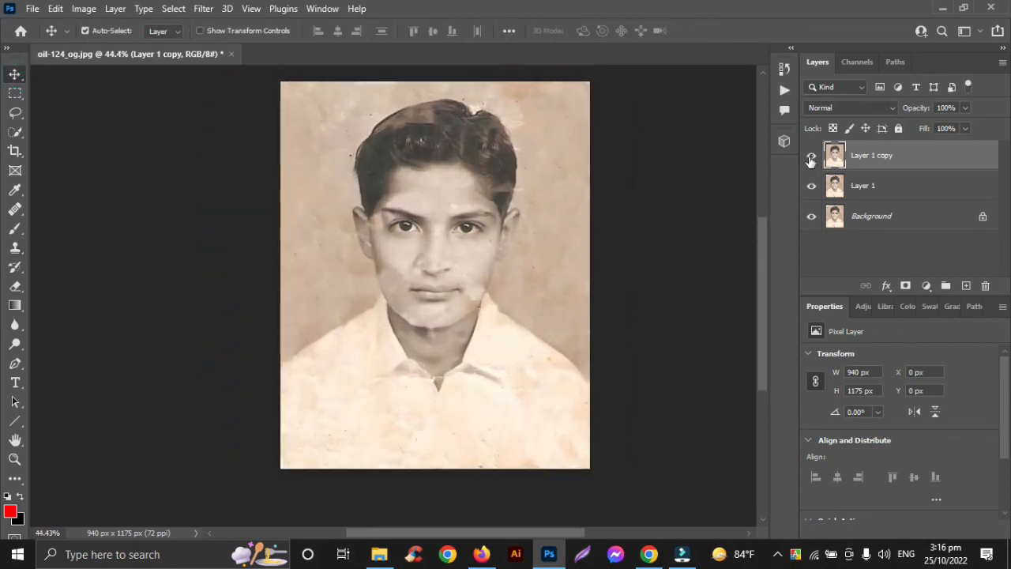
left_click(811, 161)
left_click(811, 161)
left_click(811, 160)
left_click(810, 160)
left_click(811, 160)
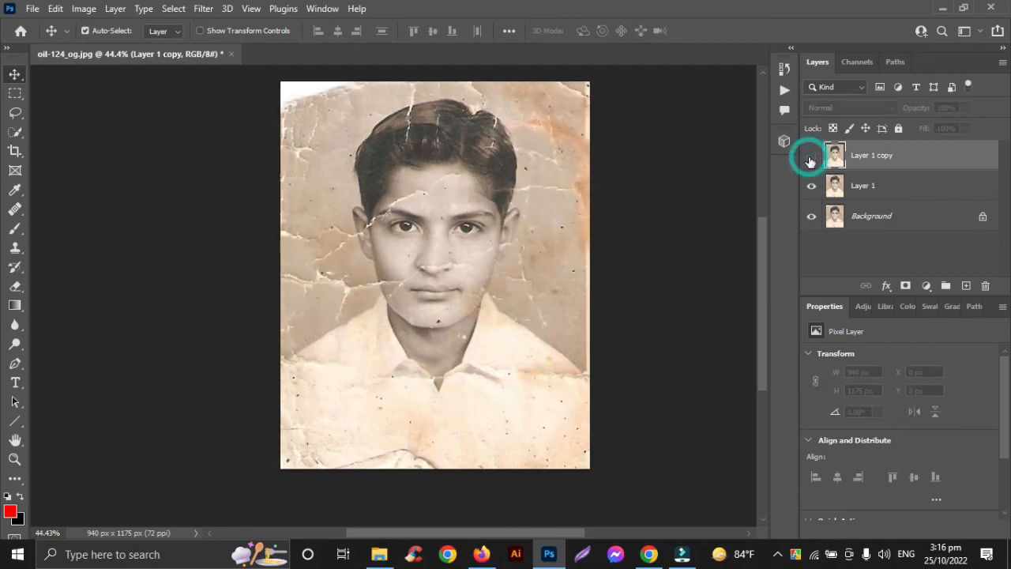
left_click(811, 161)
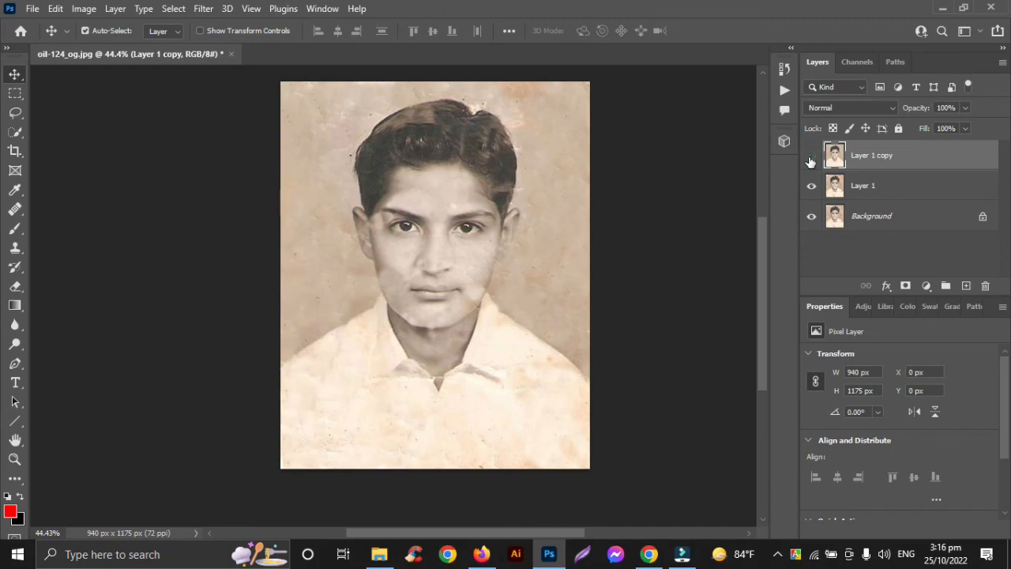
left_click(811, 160)
left_click(810, 161)
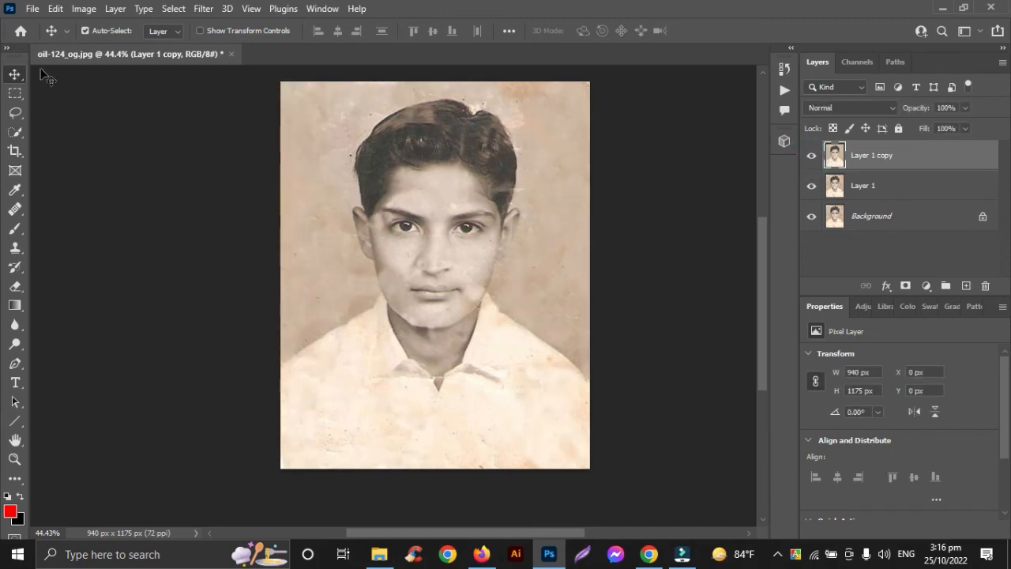